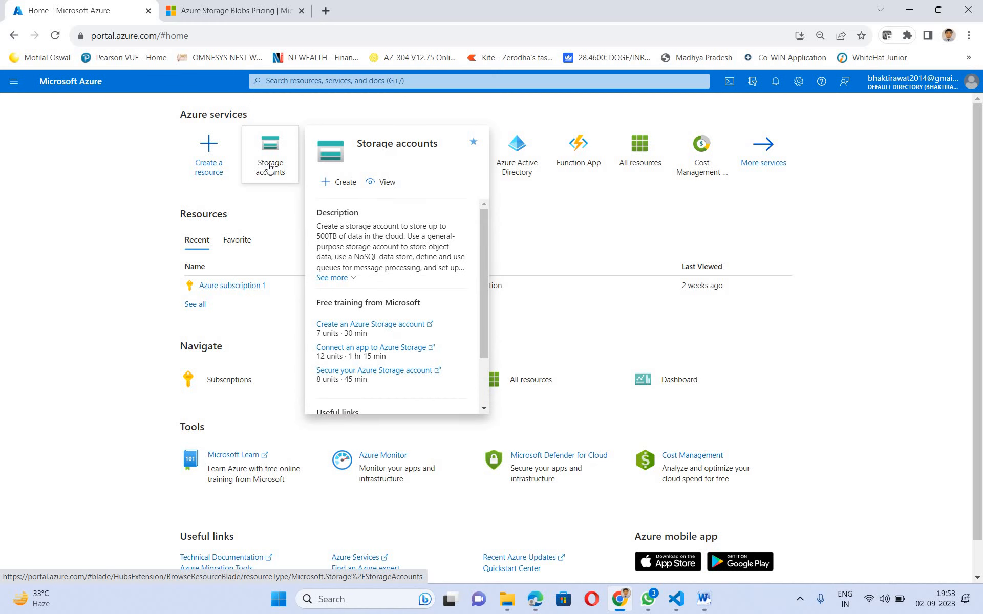
- Open Storage accounts and start a new storage account with + Create
click(270, 167)
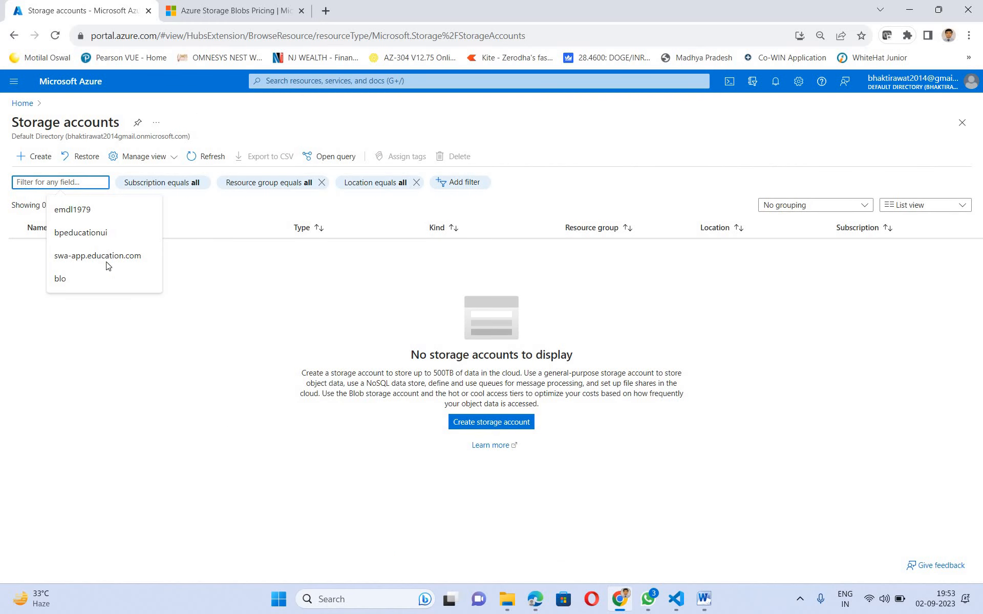
click(61, 192)
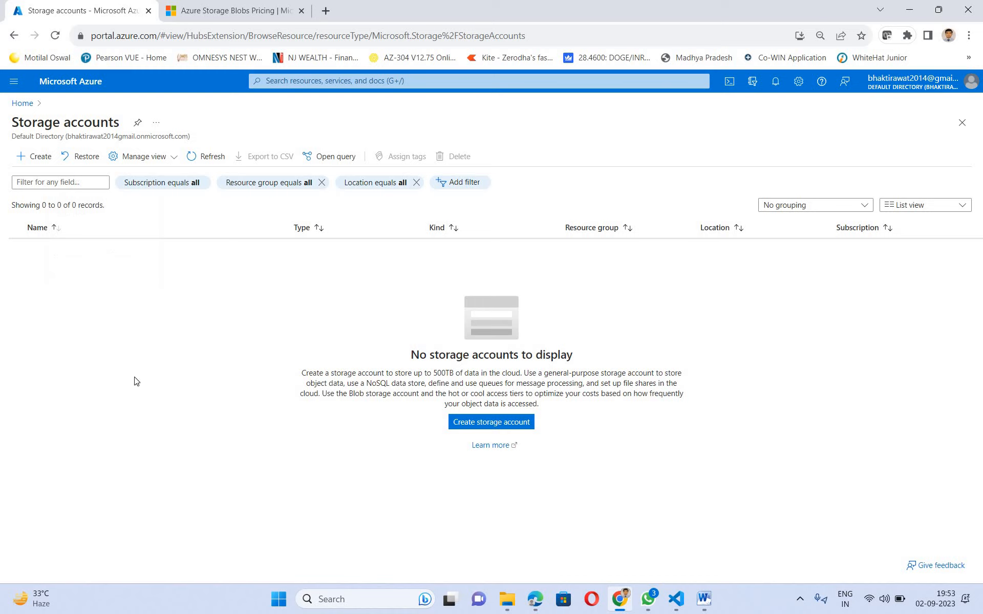
click(34, 156)
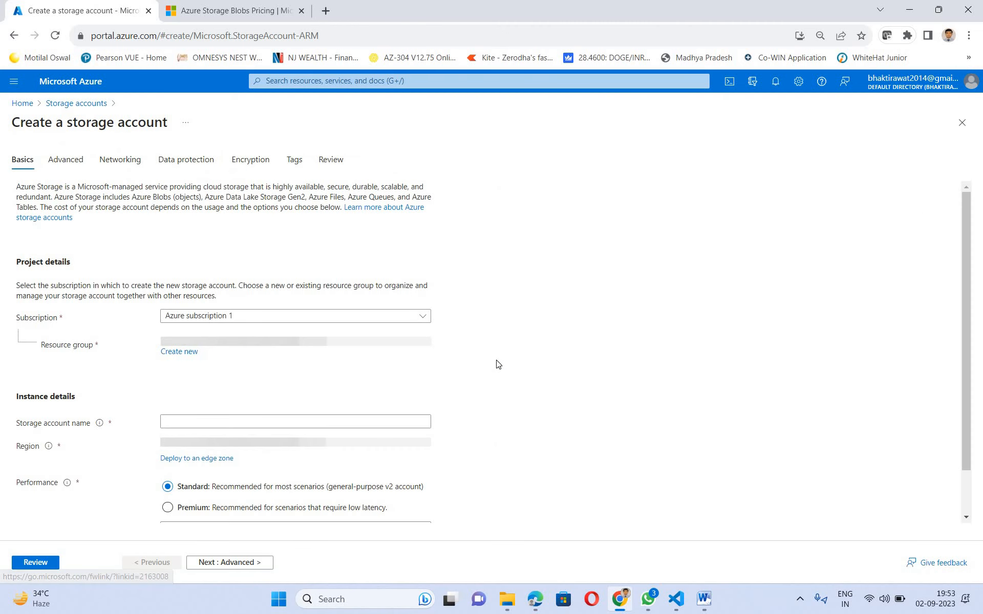
- Create a new resource group named rg-poc-edu for the storage account
click(186, 364)
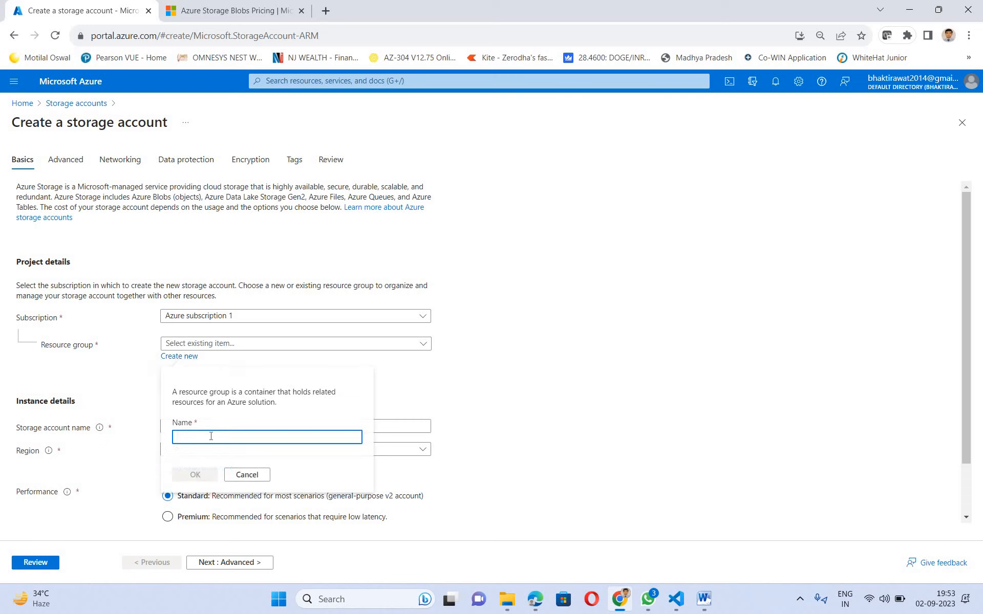
text(rg-p)
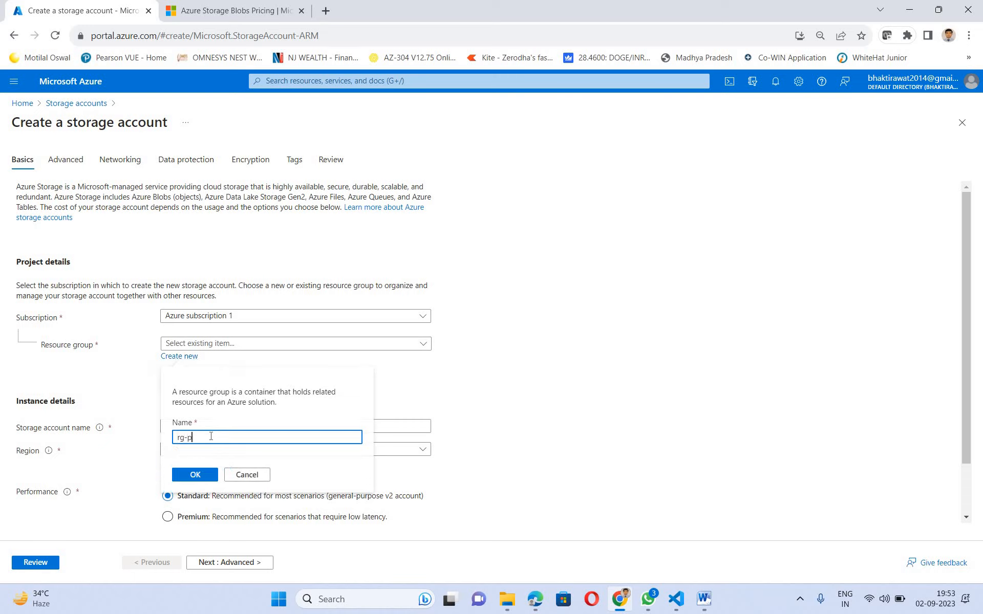
text(oc-edu)
click(194, 474)
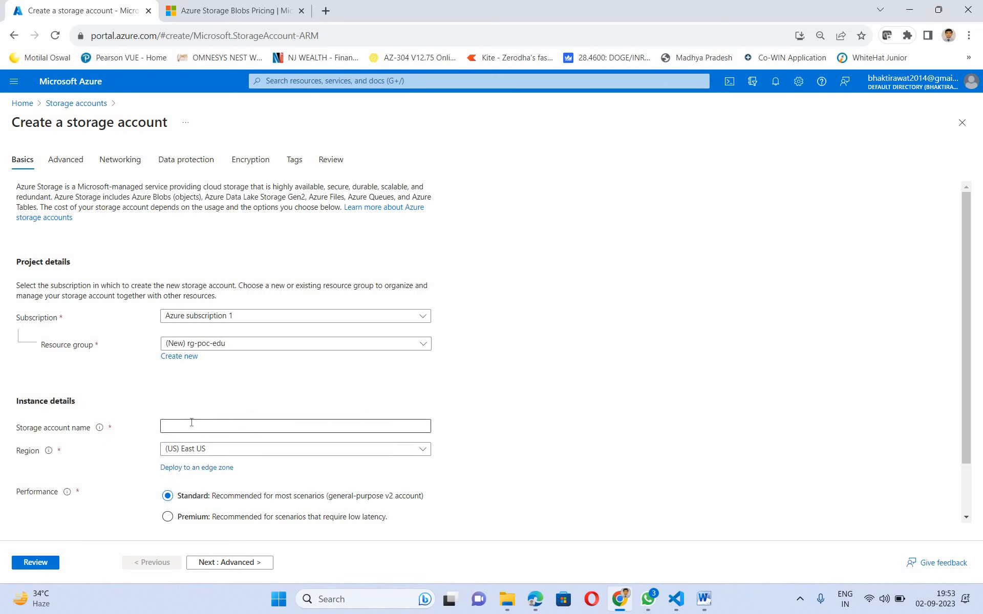
click(192, 422)
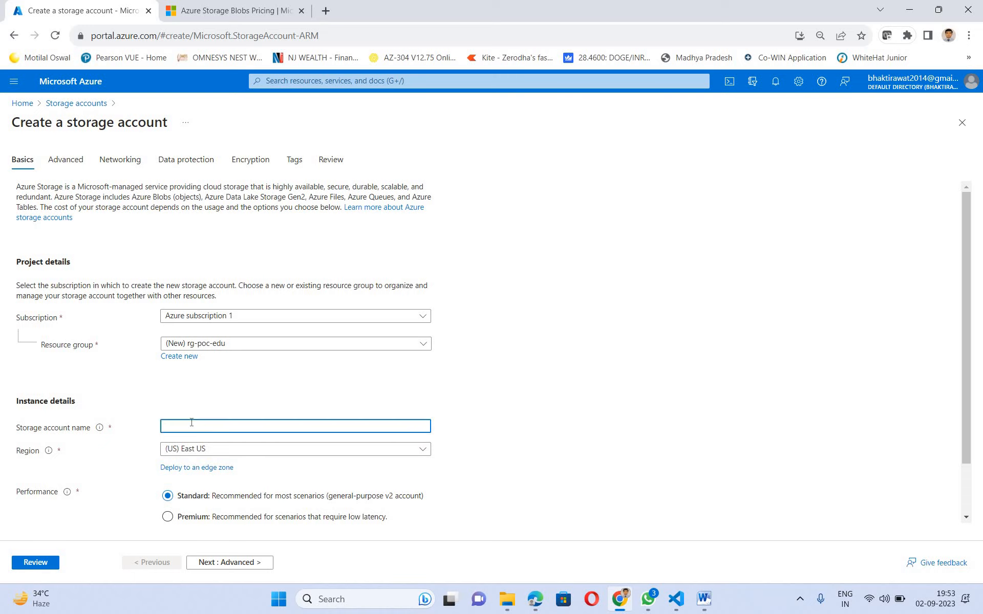
- Name the storage account stpoceducation
text(st)
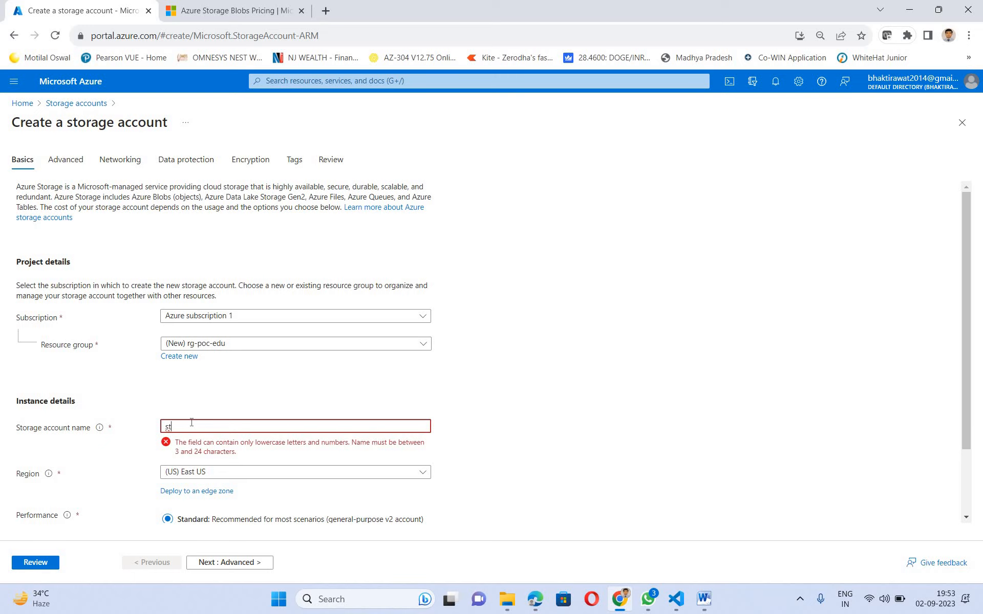
text(poc)
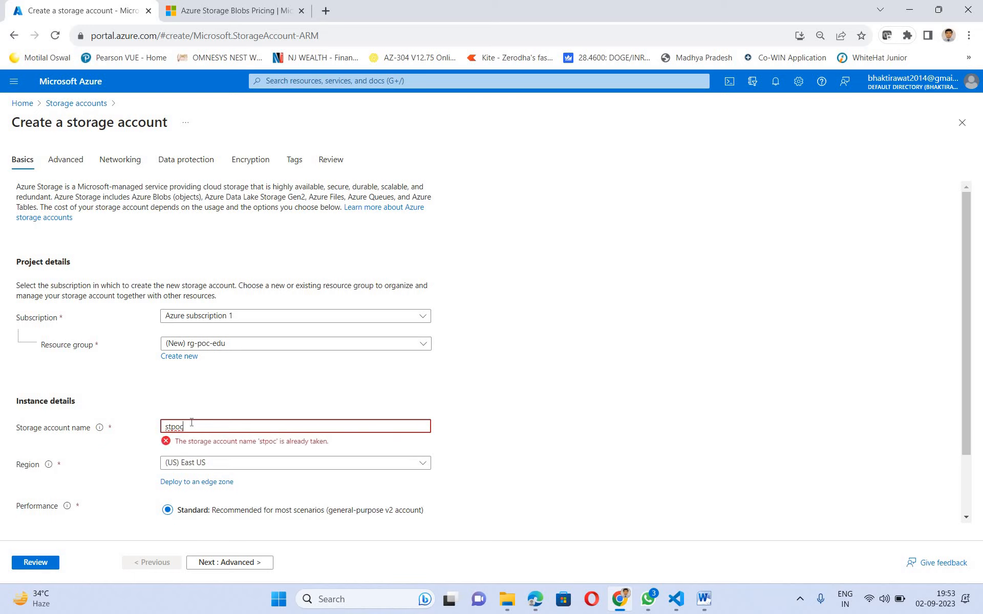
text(education)
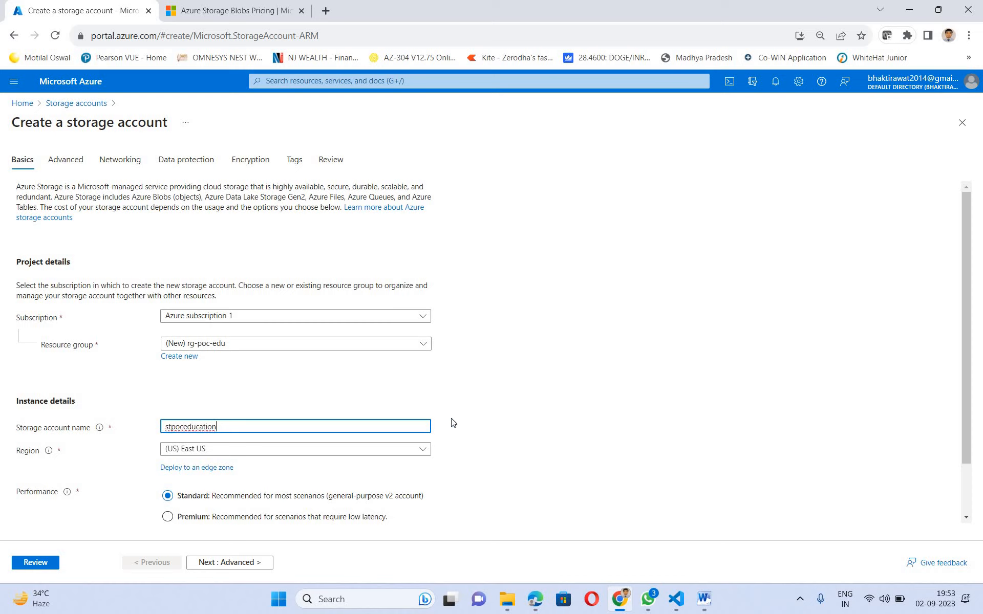
click(189, 450)
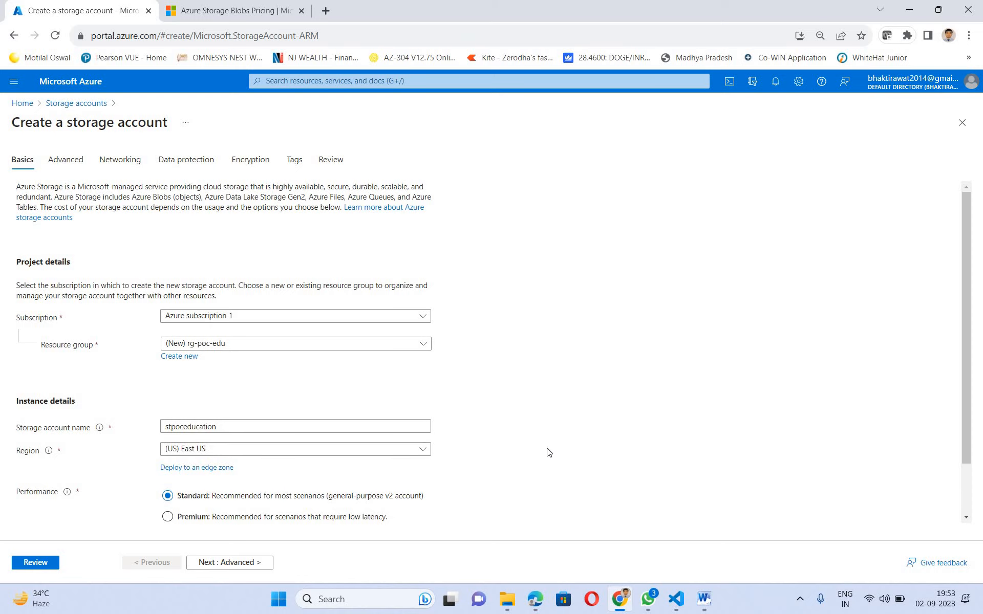
scroll(533, 455, down, 1)
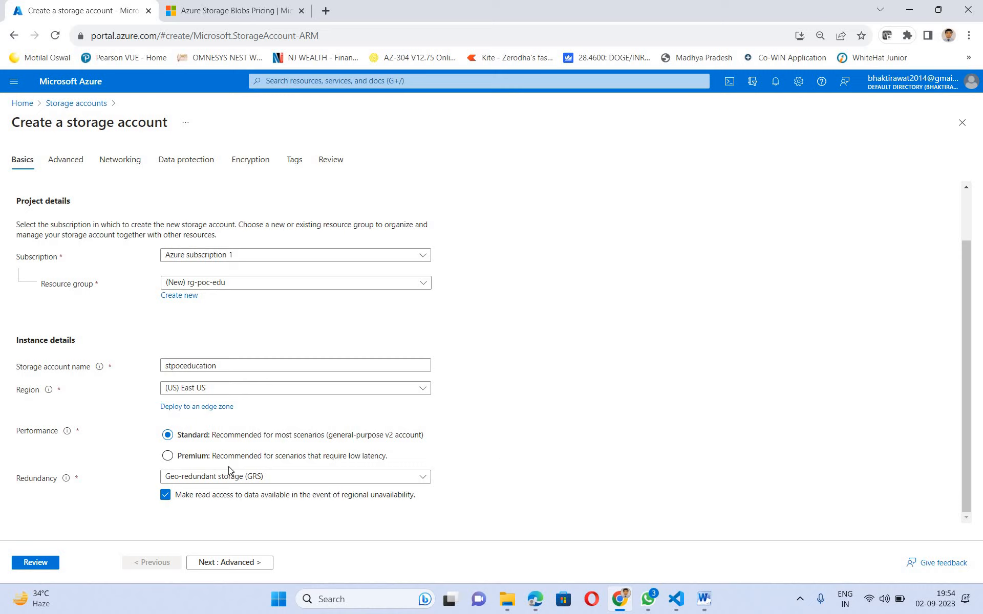
- Choose locally-redundant storage (LRS) redundancy and continue to the Advanced settings
click(217, 478)
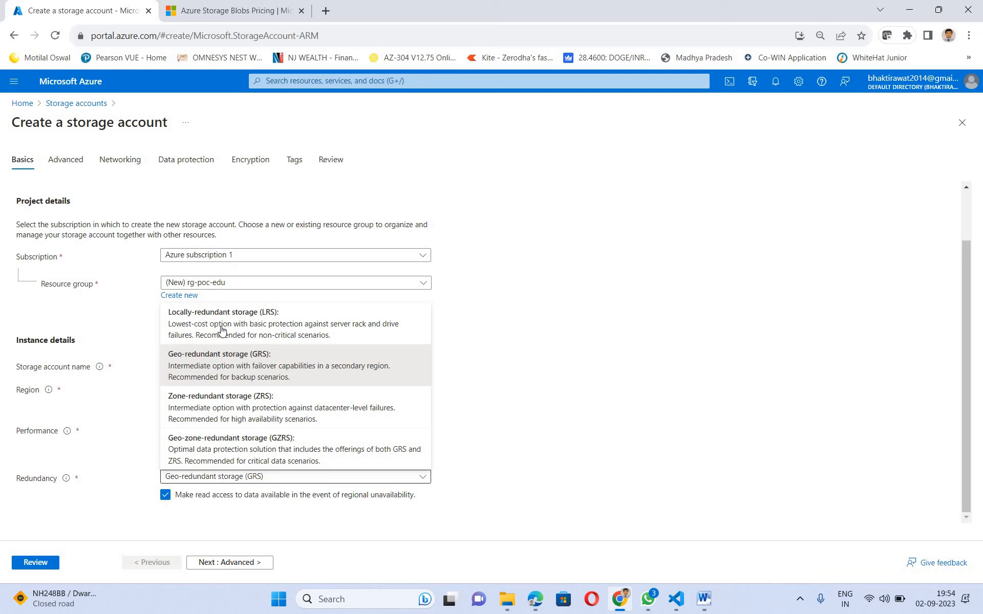
key(Return)
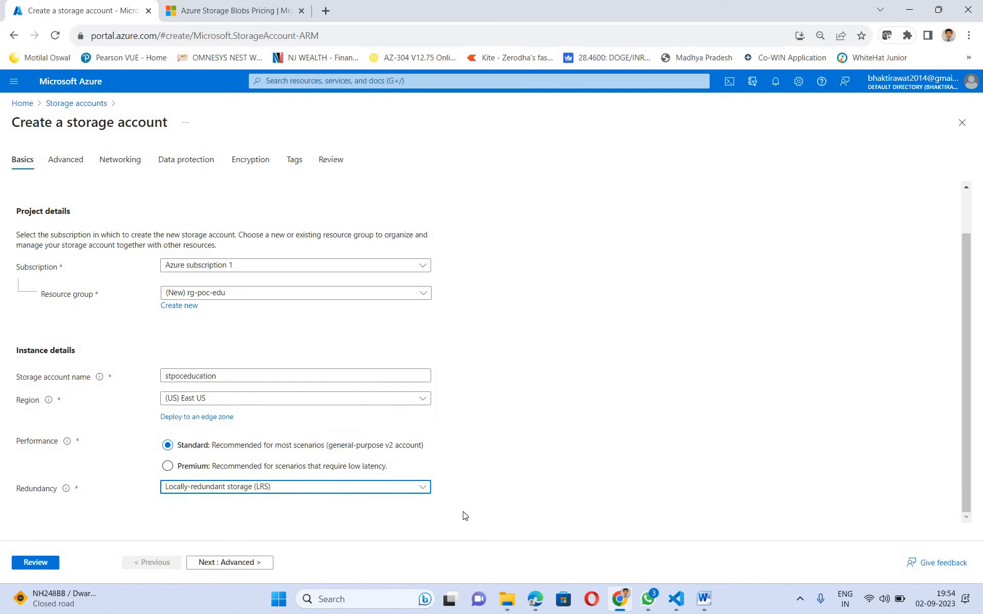
click(228, 562)
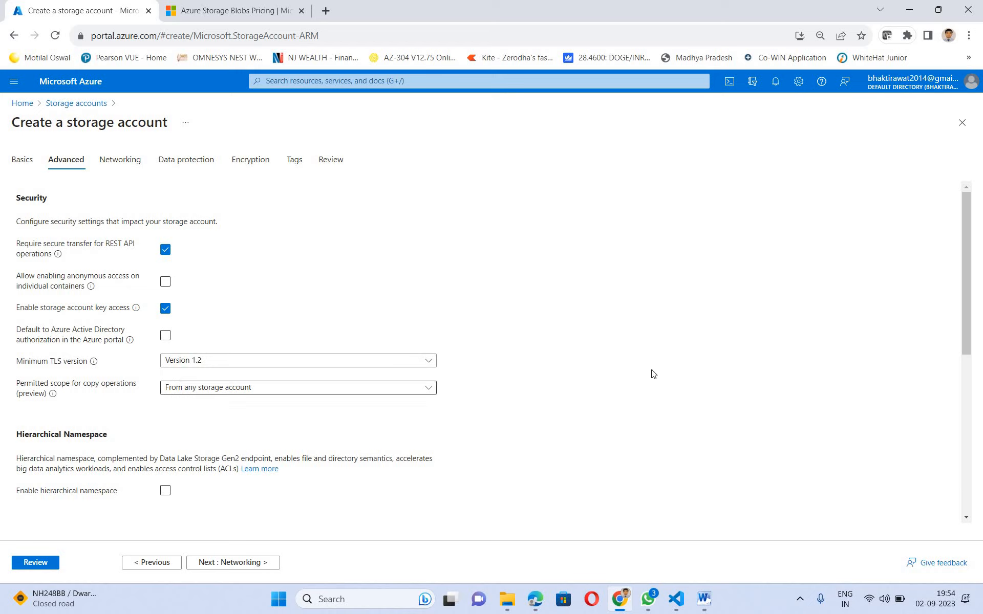
- Keep the Advanced defaults, including secure transfer and TLS 1.2, and continue to Networking
scroll(651, 373, down, 2)
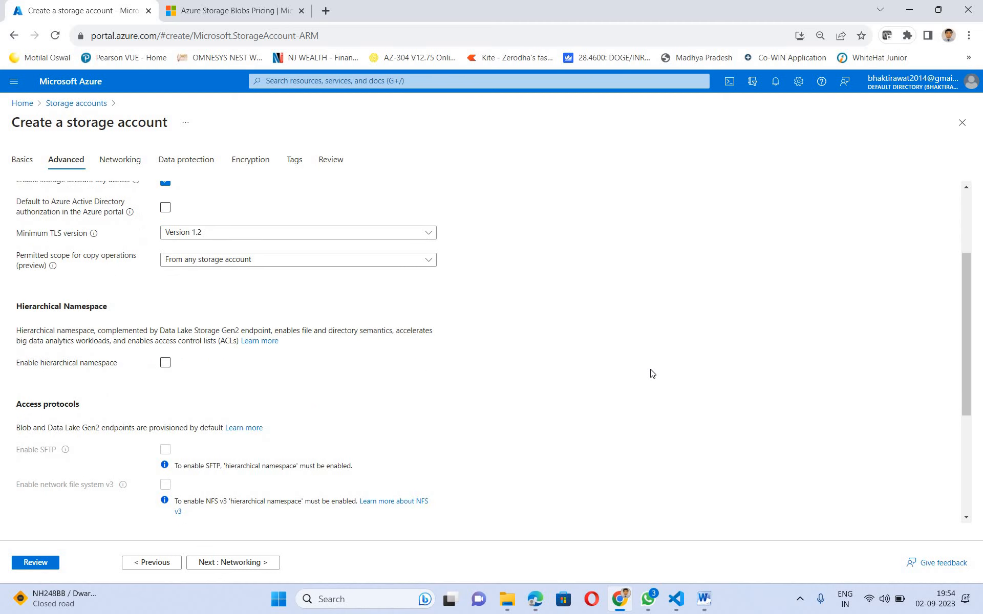
scroll(651, 391, down, 2)
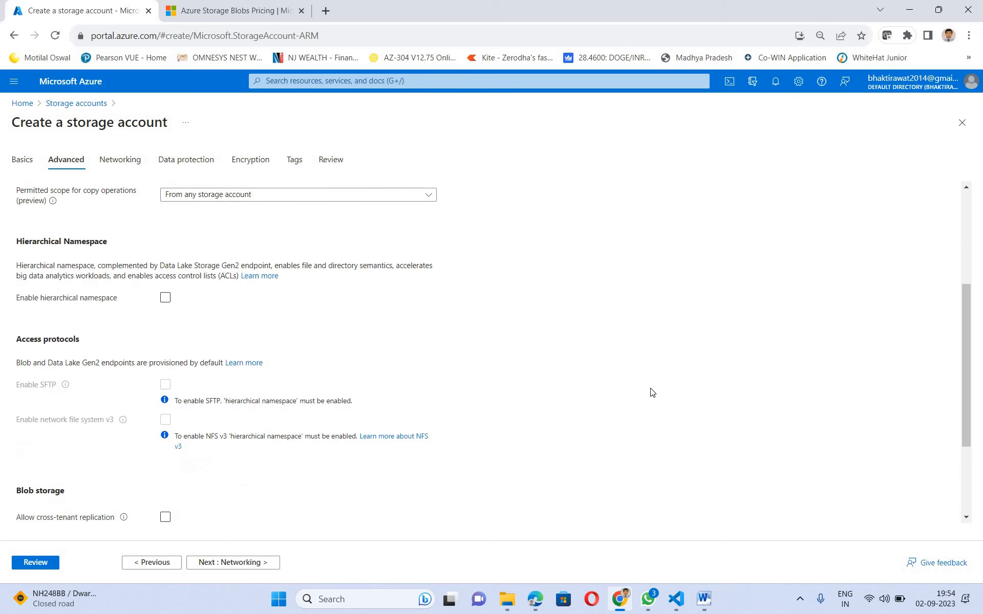
scroll(649, 391, up, 1)
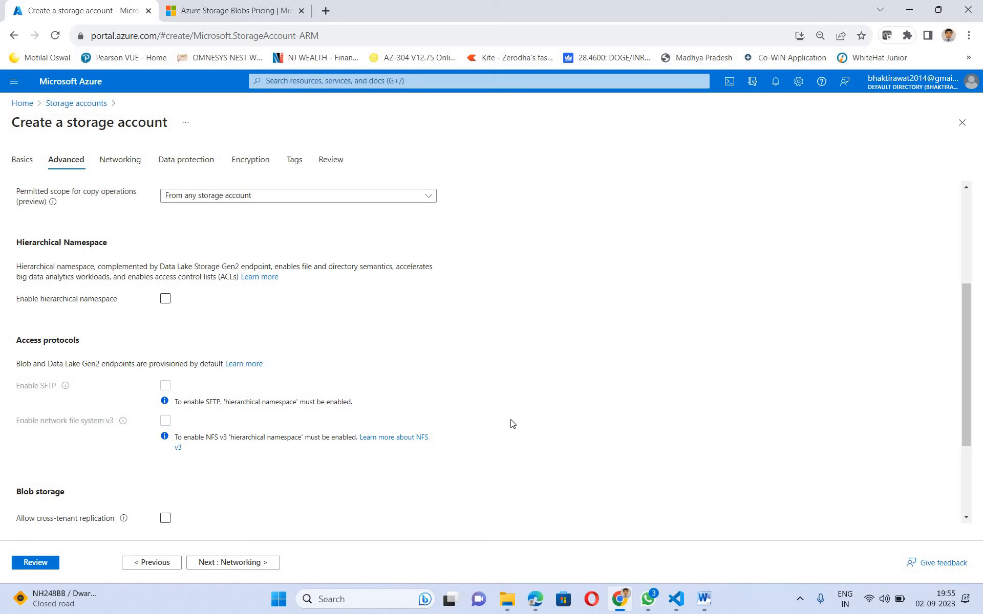
scroll(445, 425, down, 1)
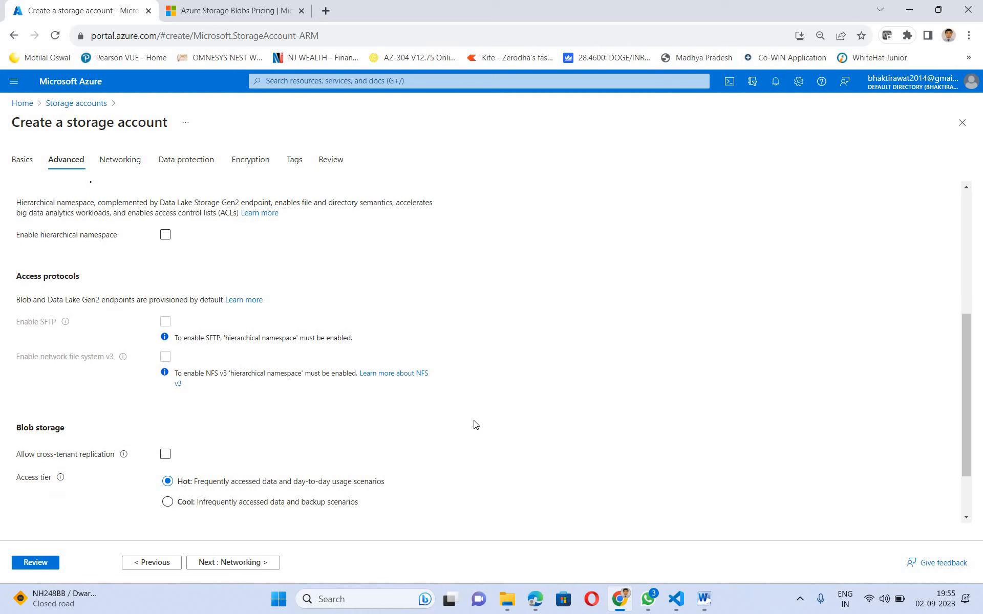
scroll(491, 429, down, 2)
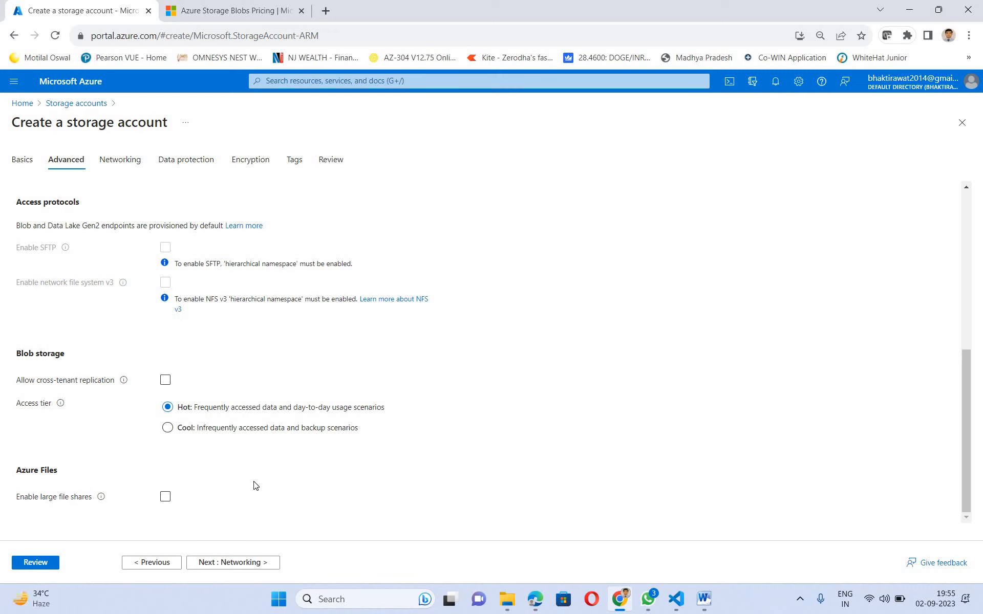
click(221, 566)
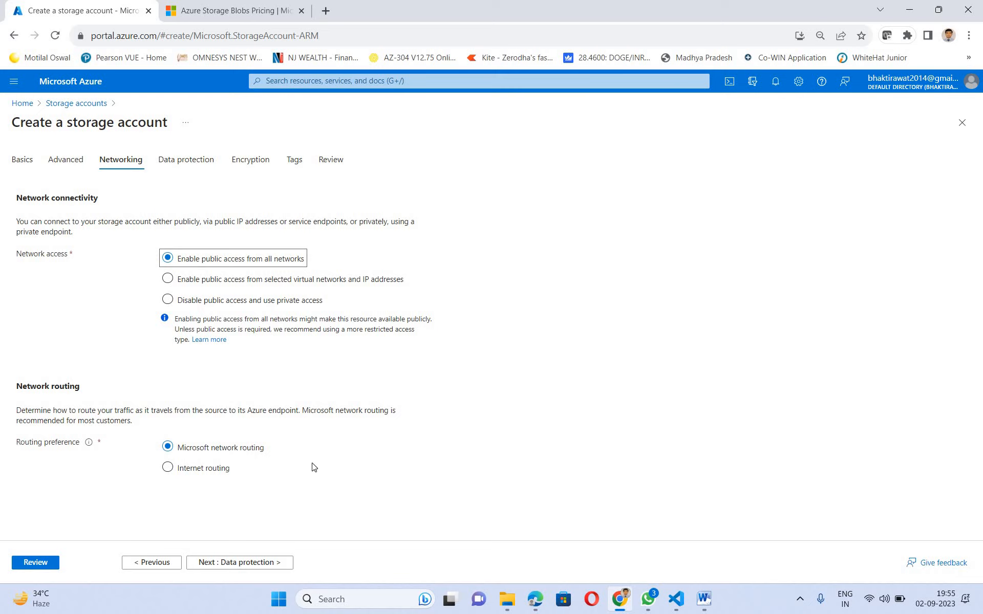
- Keep 7-day soft delete for blobs, containers and file shares on Data protection
click(256, 565)
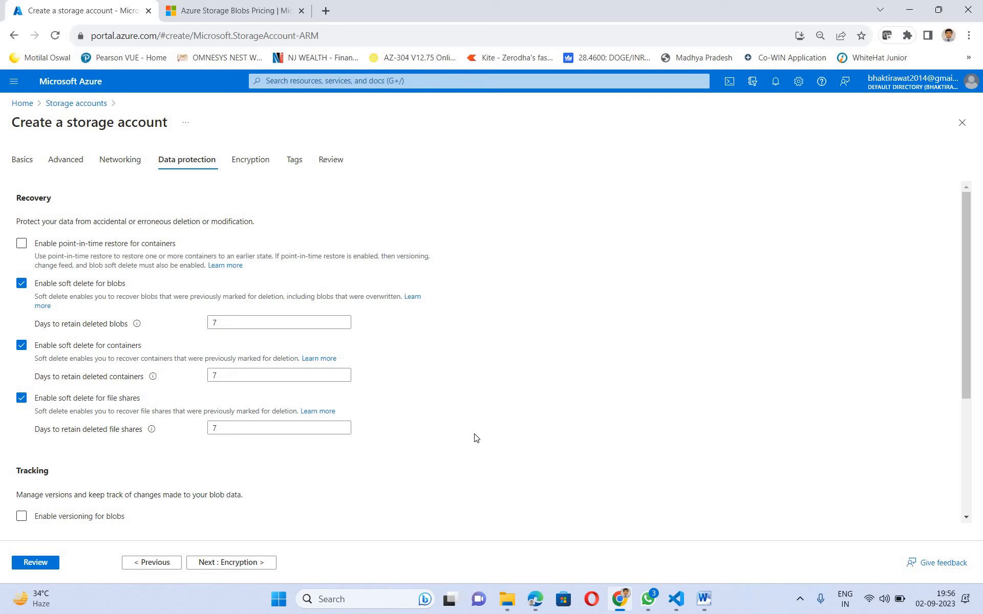
scroll(175, 387, down, 3)
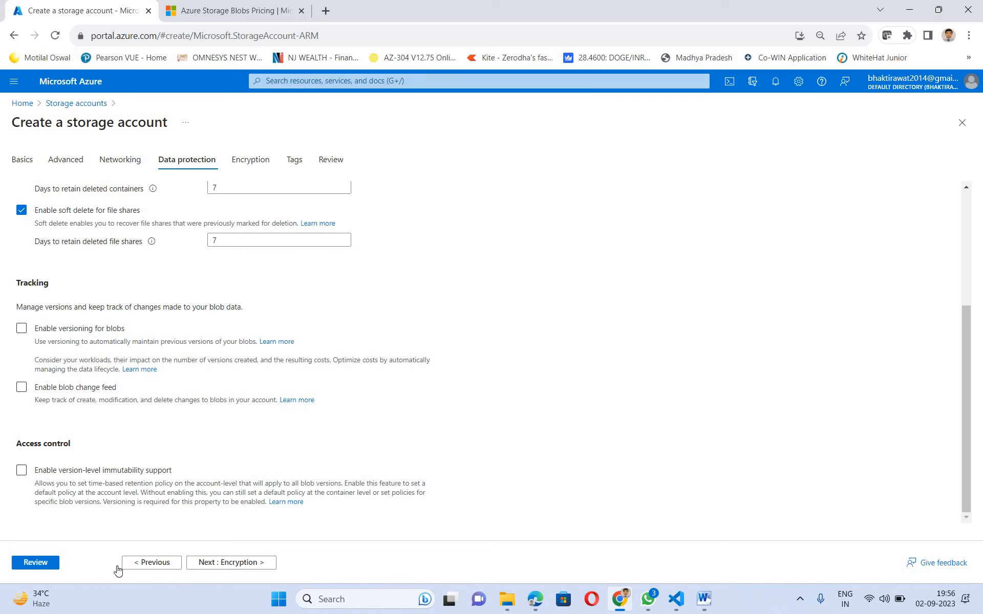
scroll(645, 388, up, 4)
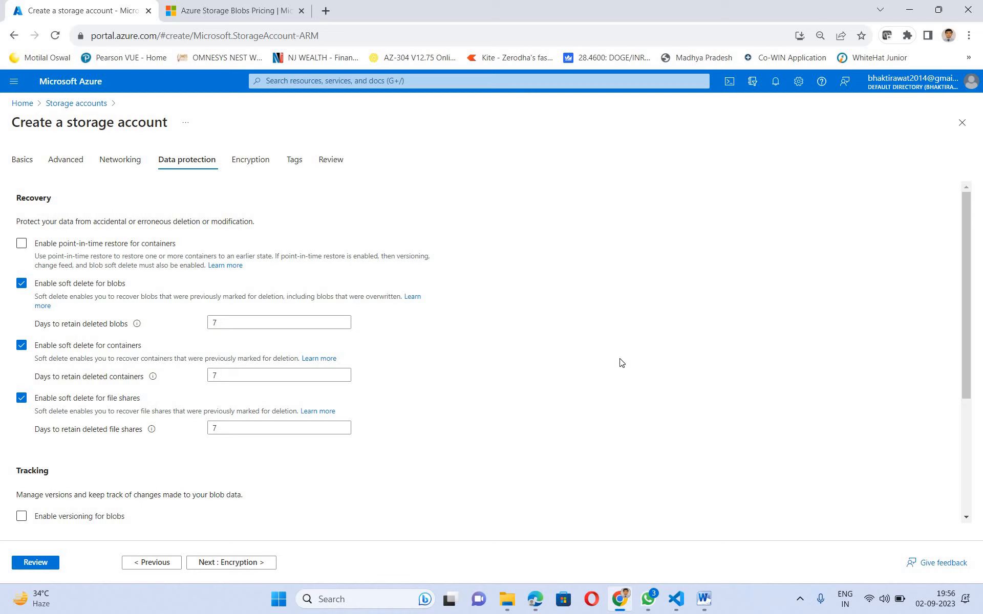
scroll(217, 574, down, 1)
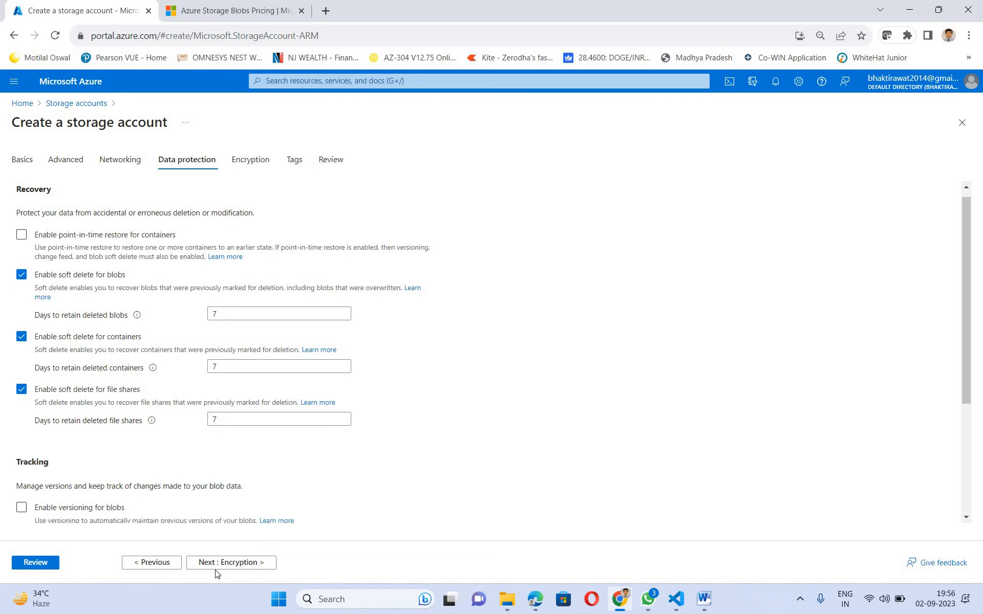
scroll(218, 574, down, 3)
- Keep Microsoft-managed keys (MMK) for encryption and continue to the Tags step
click(234, 566)
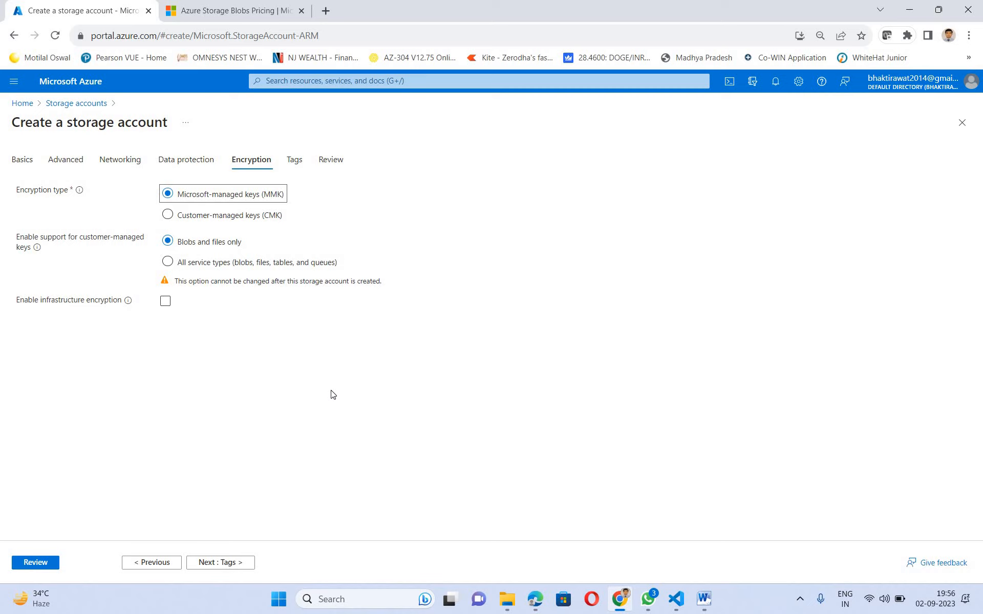
click(231, 563)
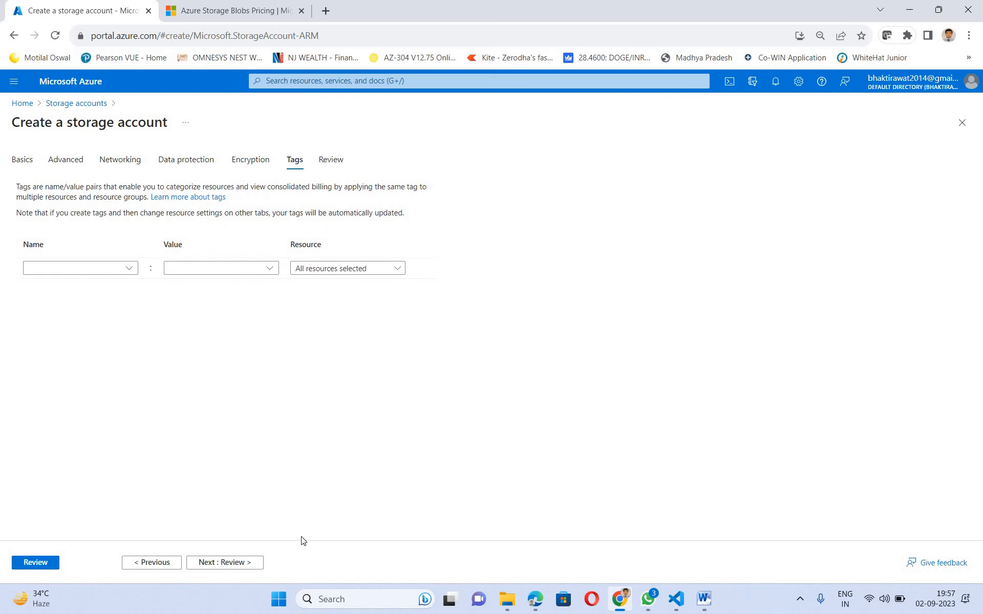
- Review the stpoceducation summary and create the storage account in rg-poc-edu
click(232, 563)
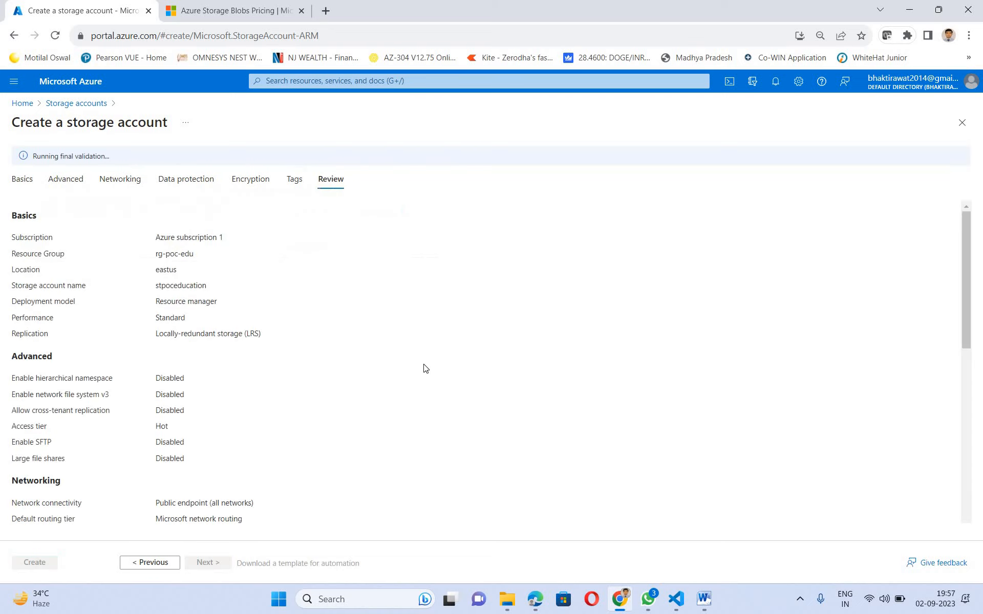
scroll(397, 354, down, 6)
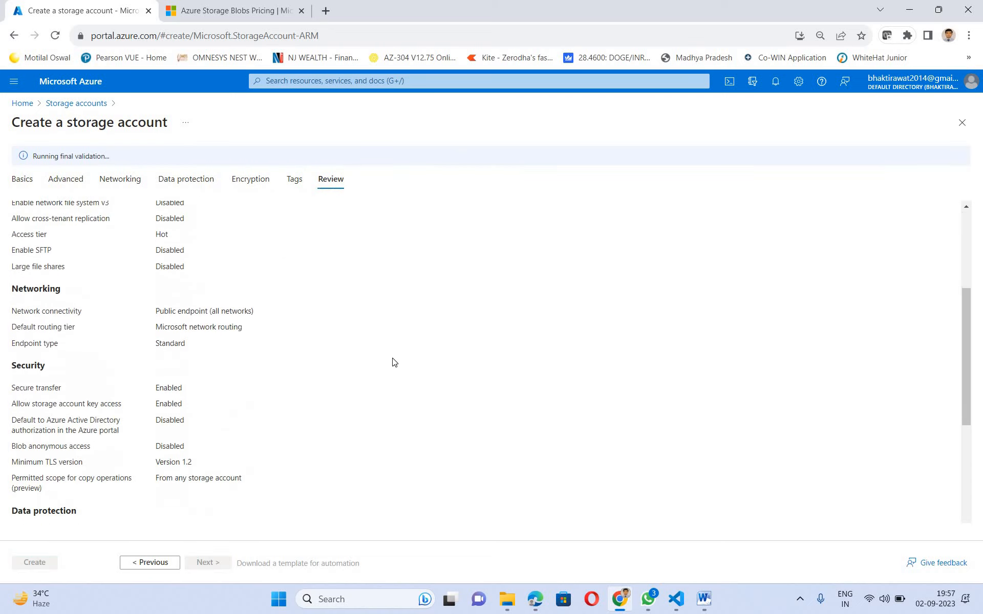
scroll(387, 373, down, 3)
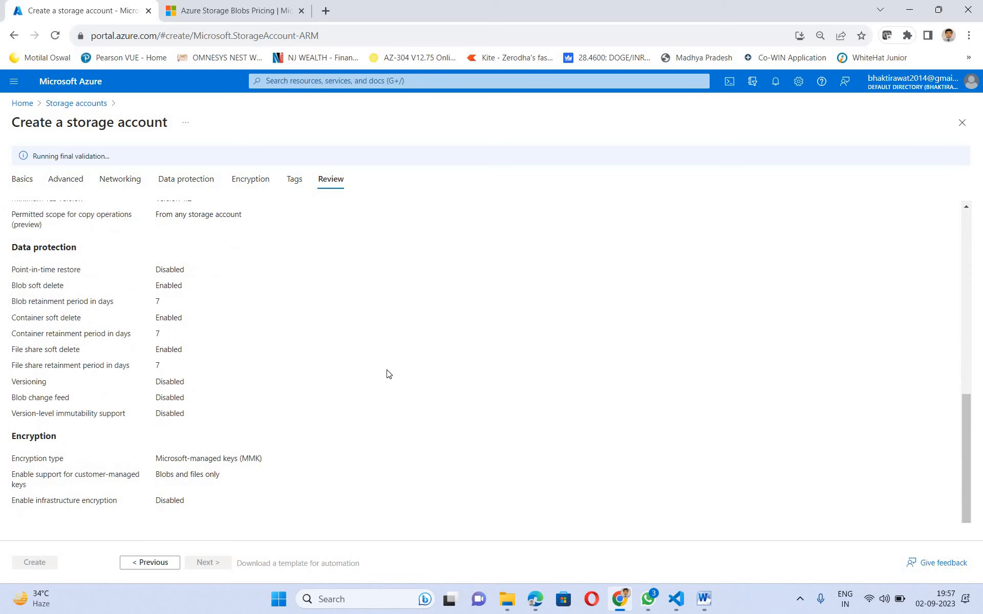
scroll(387, 373, up, 10)
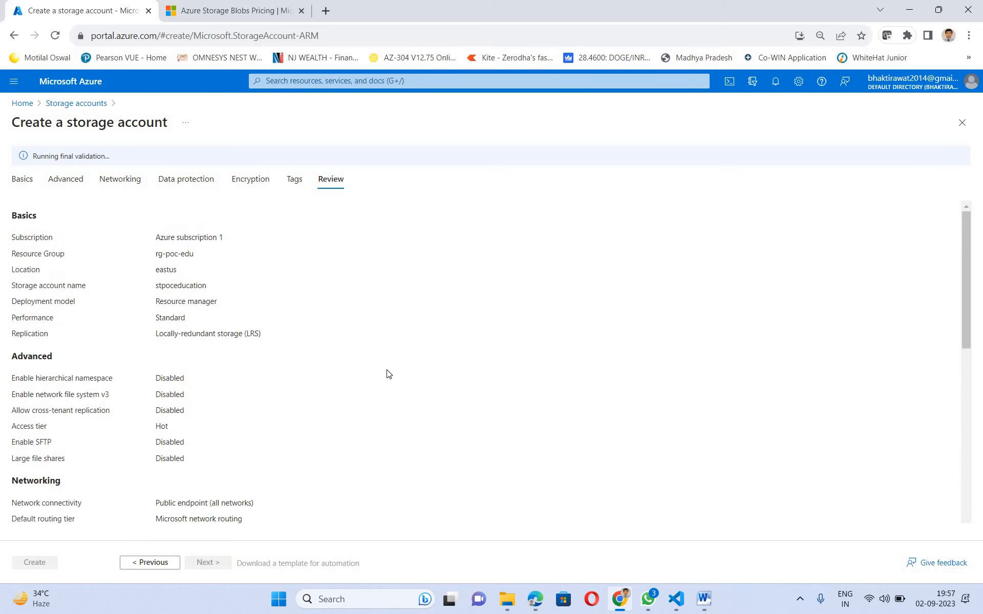
scroll(388, 374, down, 9)
scroll(376, 353, up, 10)
scroll(375, 353, down, 4)
scroll(376, 354, down, 2)
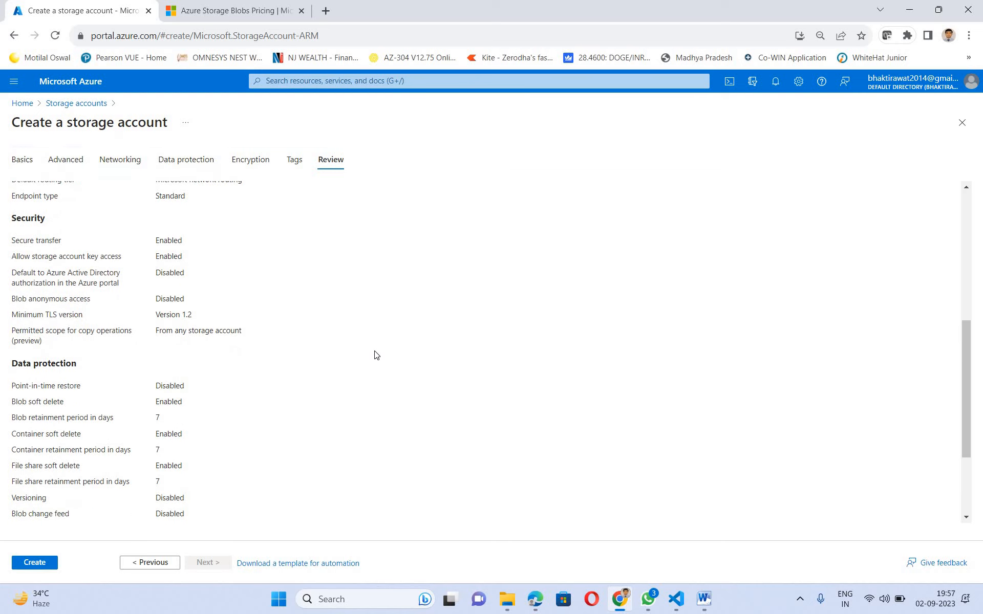
scroll(376, 355, up, 8)
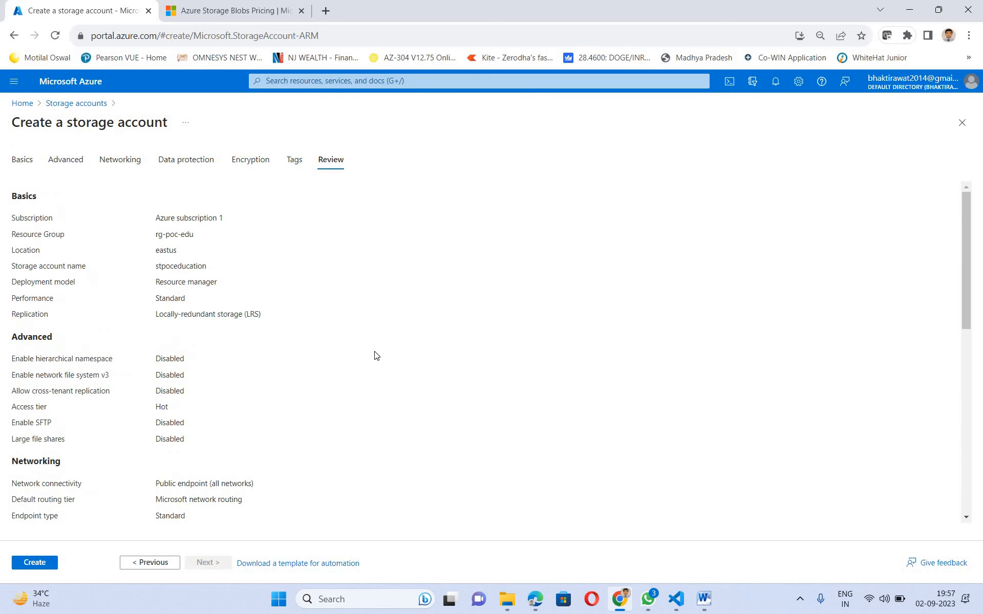
scroll(376, 355, down, 9)
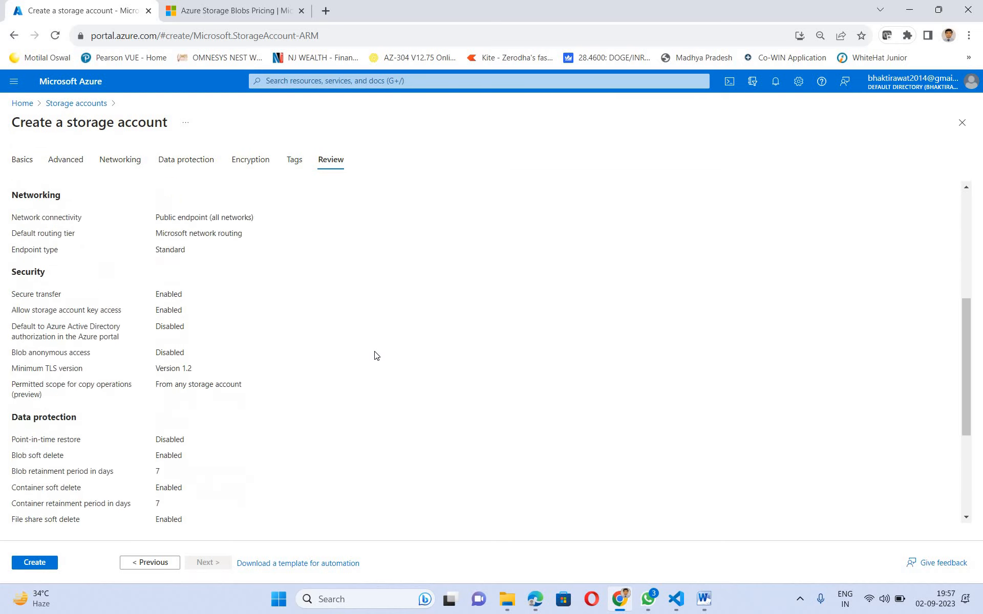
middle_click(374, 351)
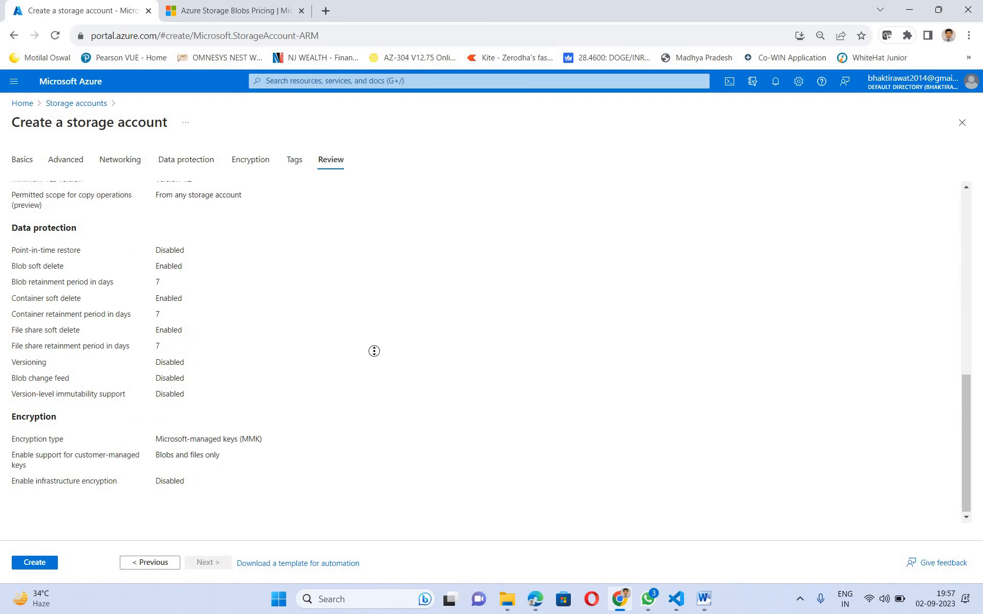
scroll(375, 351, up, 5)
scroll(374, 351, down, 5)
click(32, 564)
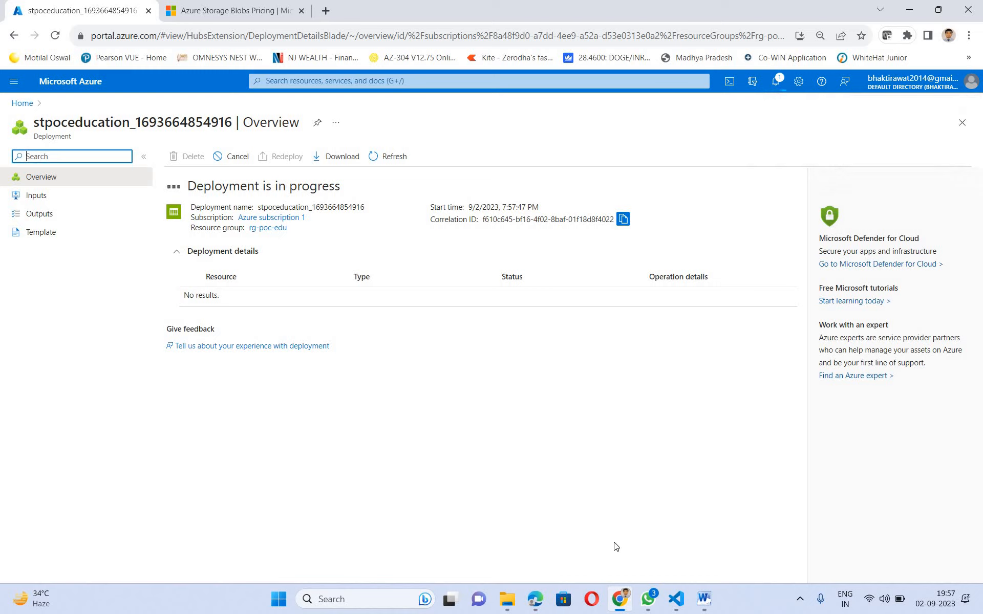
- Switch to the Word notes and scroll to the storage account types comparison table
click(703, 600)
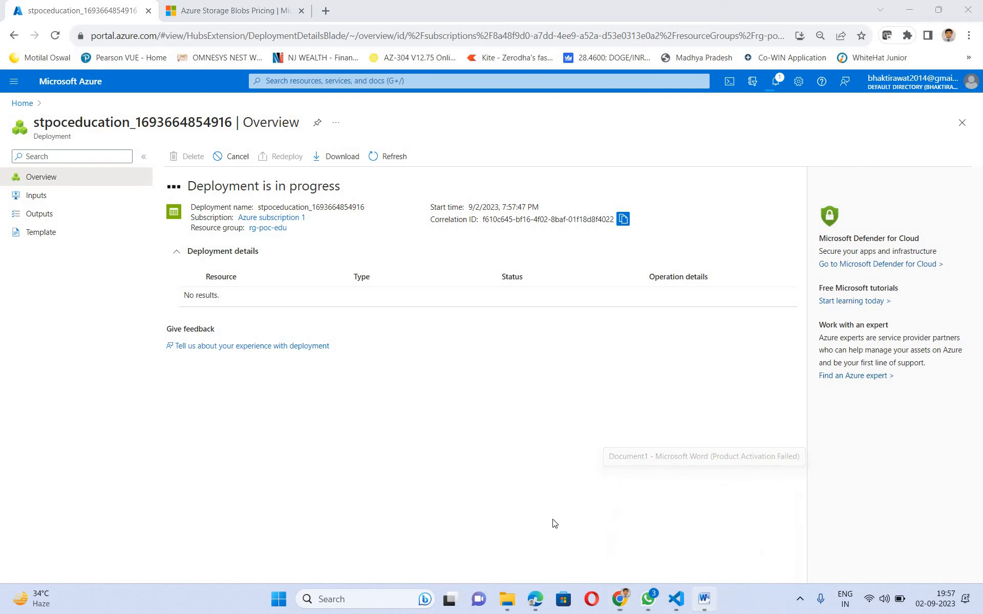
scroll(557, 507, up, 8)
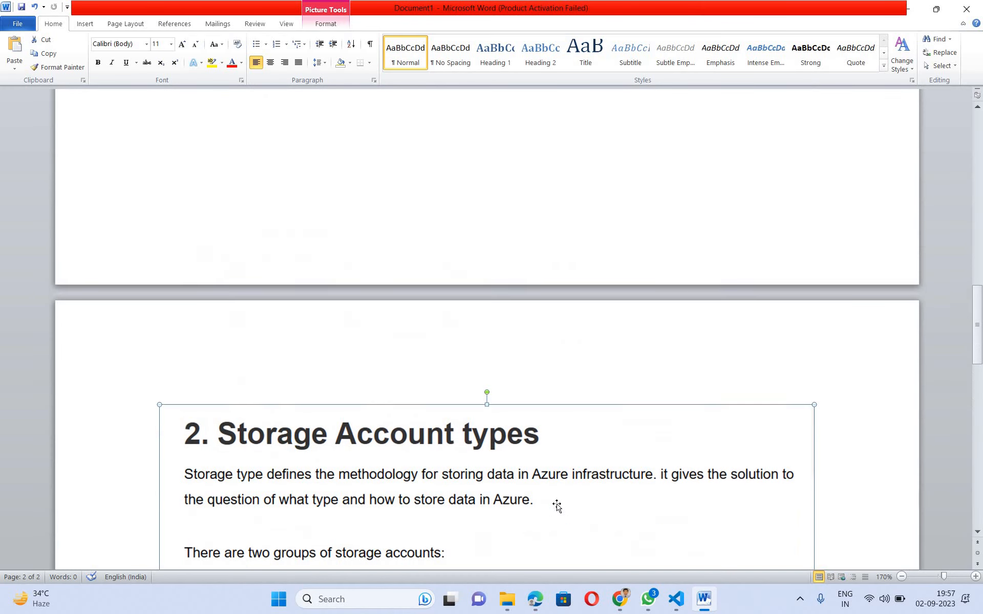
scroll(556, 507, down, 4)
scroll(556, 507, down, 2)
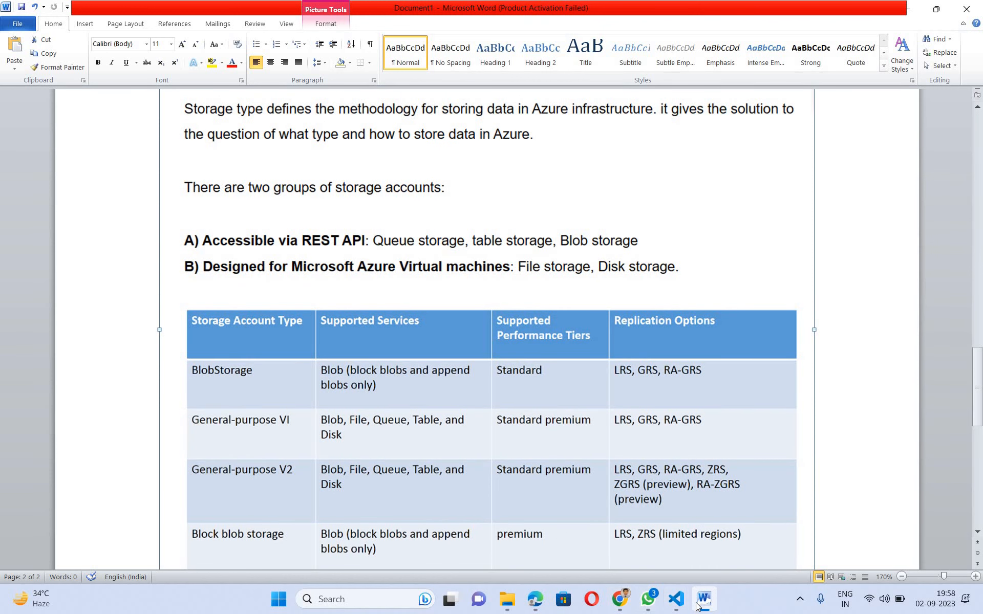
mouse_move(697, 607)
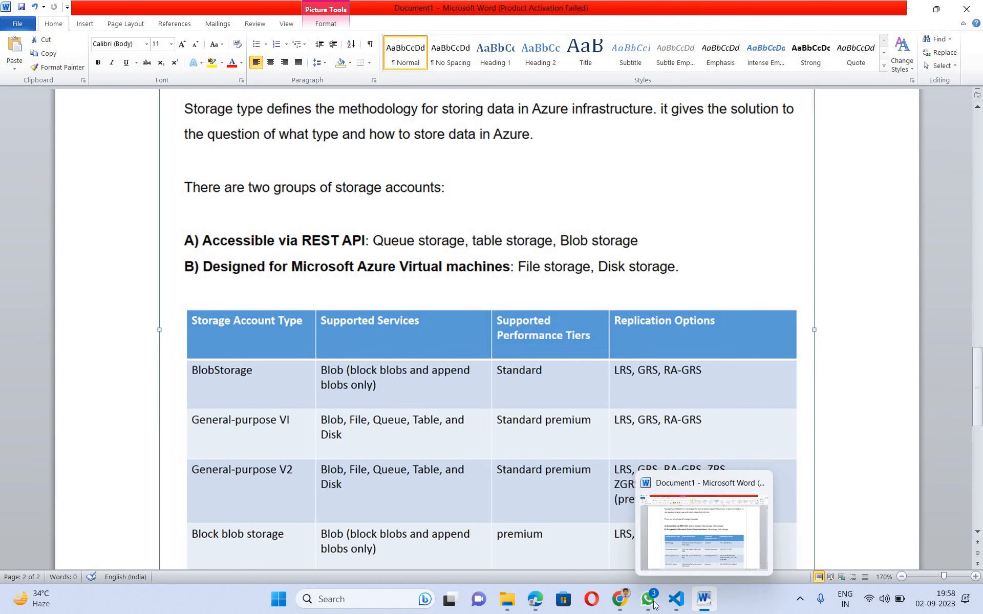
- Go from the completed deployment to the stpoceducation overview showing Standard, LRS, StorageV2
click(622, 600)
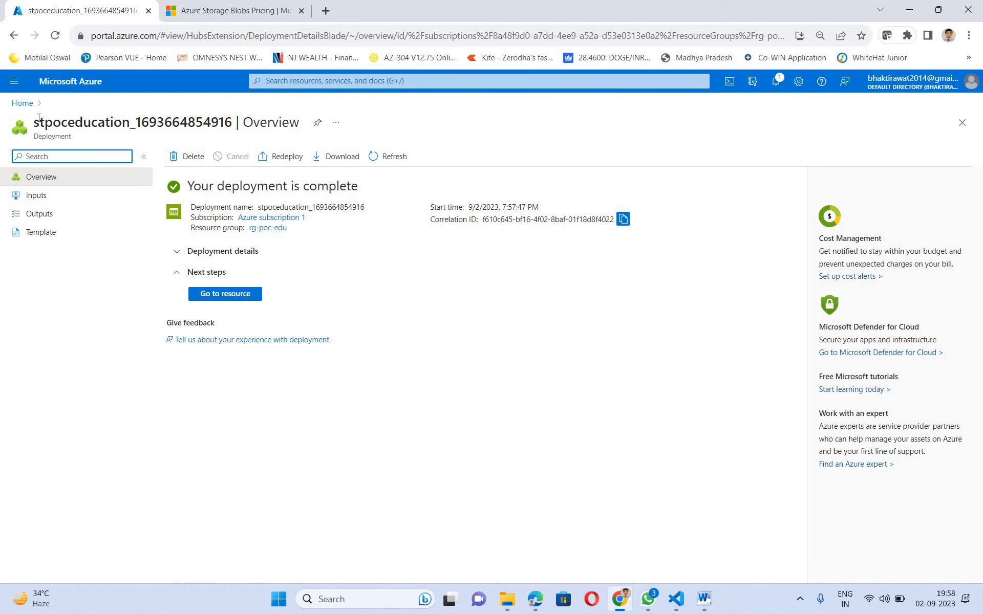
drag(33, 122, 122, 122)
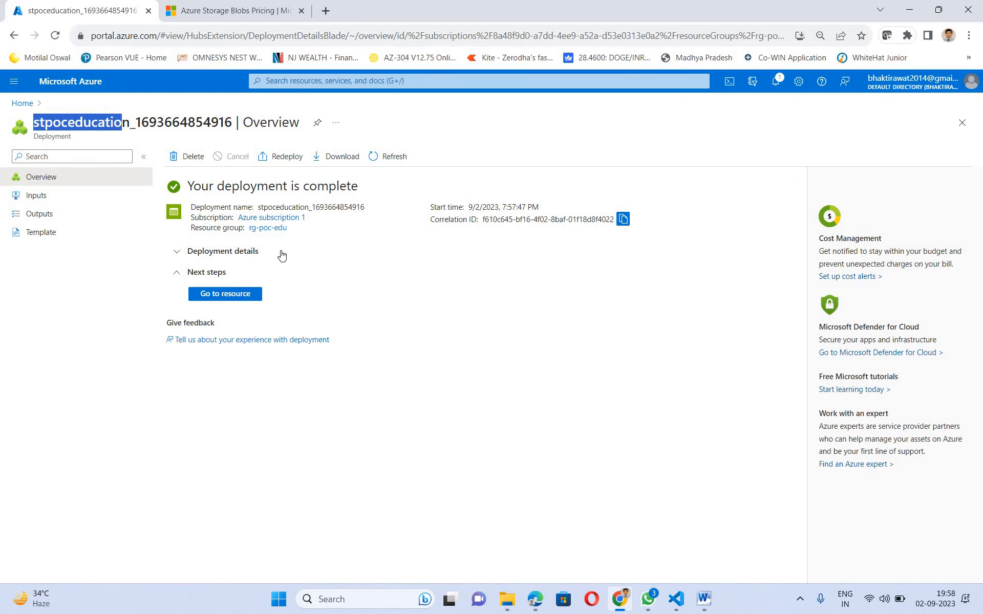
click(227, 299)
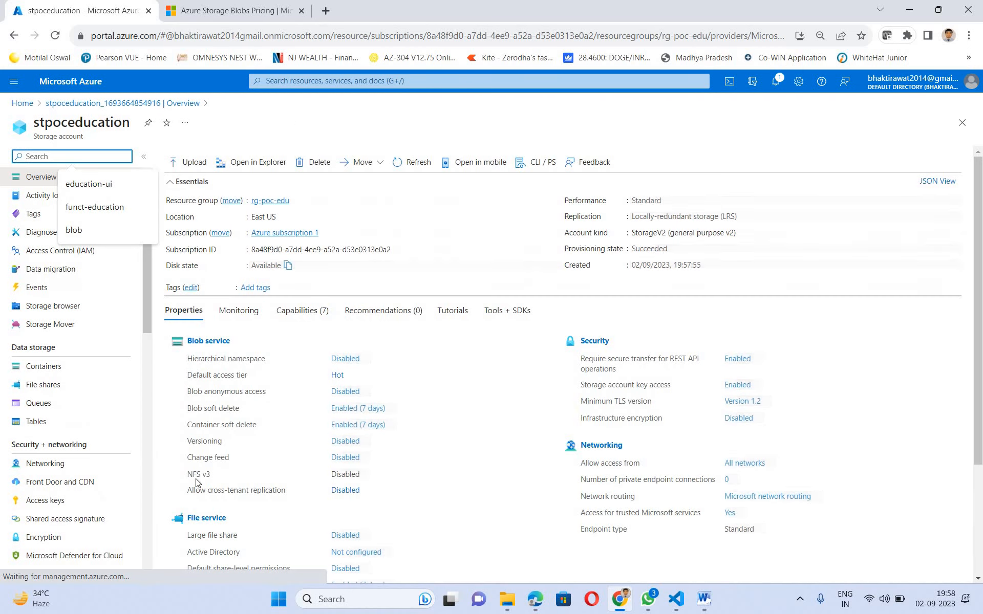
click(495, 242)
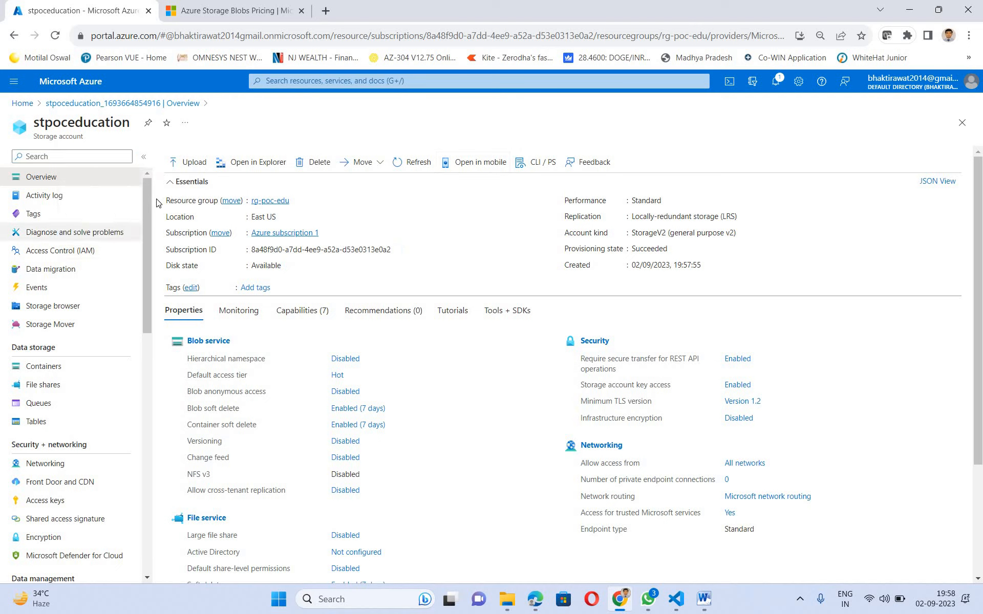
scroll(146, 399, down, 8)
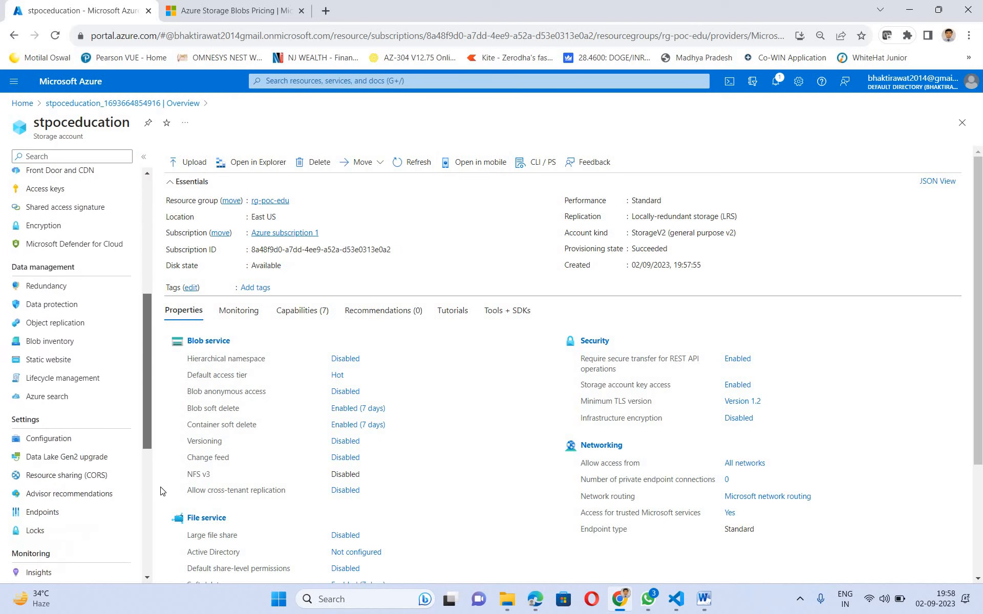
scroll(103, 230, up, 8)
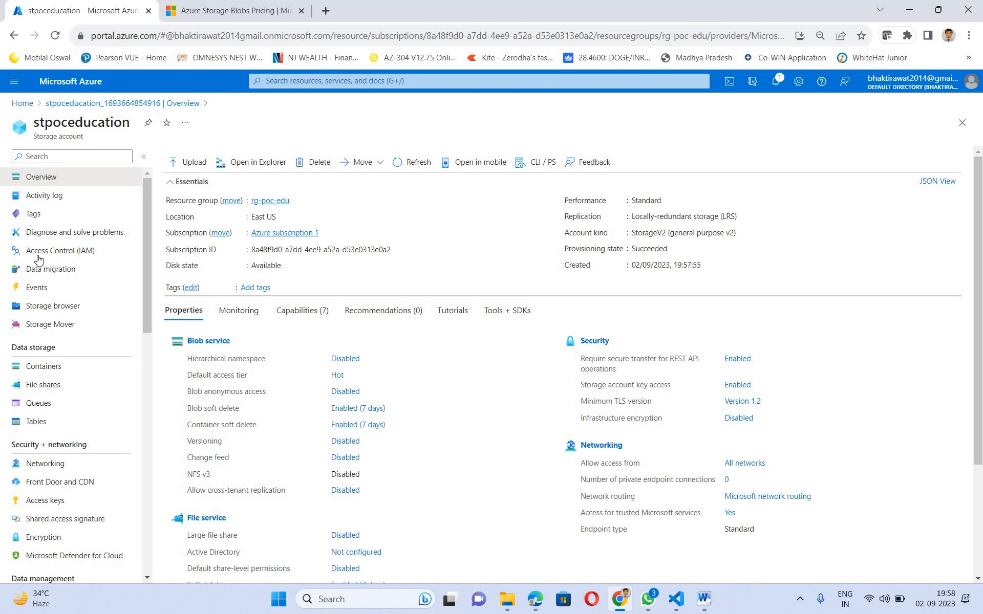
- Open Access Control (IAM) for stpoceducation and scroll through its resource menu
click(78, 253)
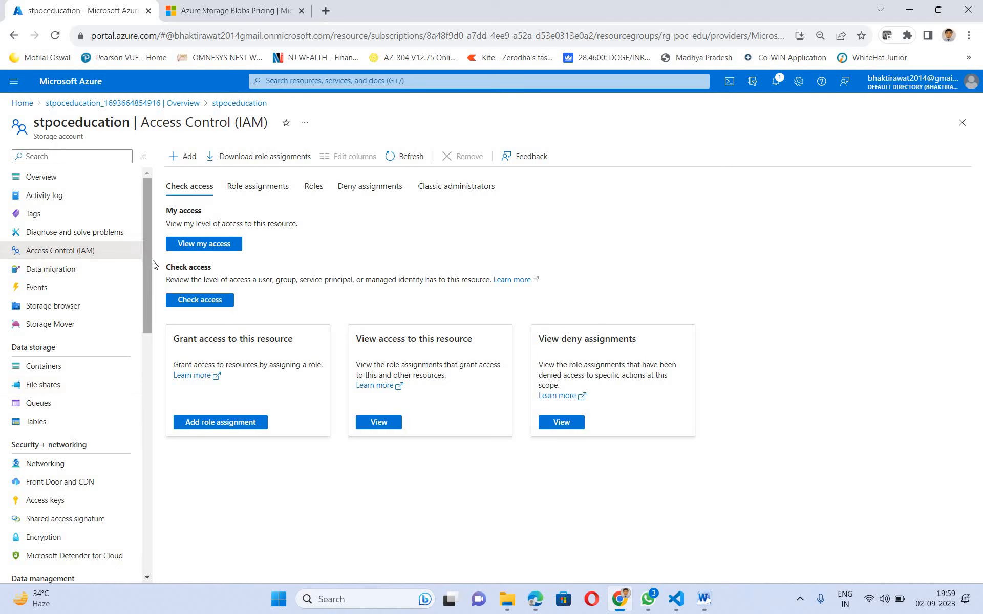
scroll(171, 322, down, 4)
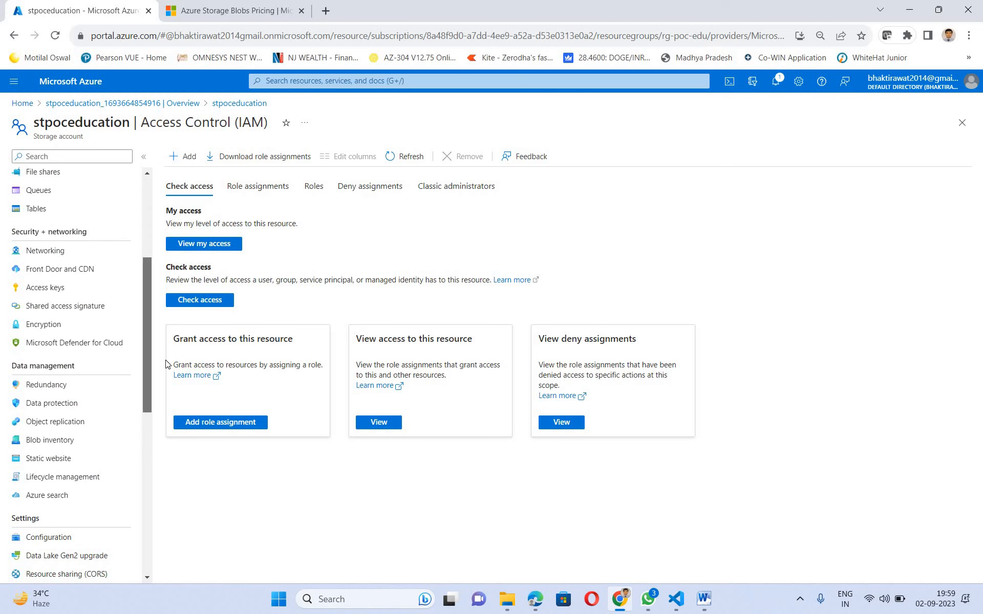
scroll(166, 363, down, 3)
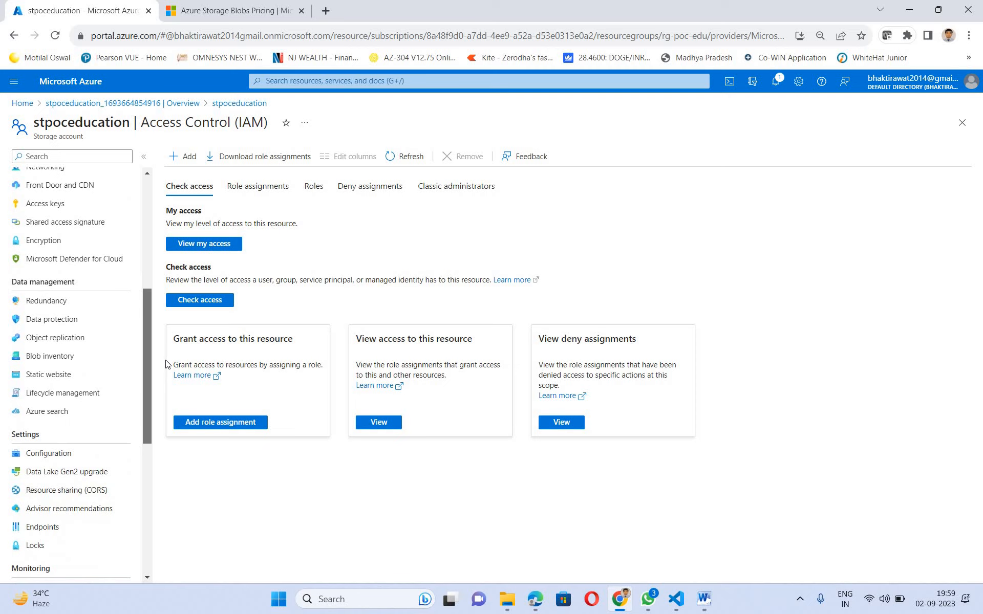
scroll(160, 423, down, 3)
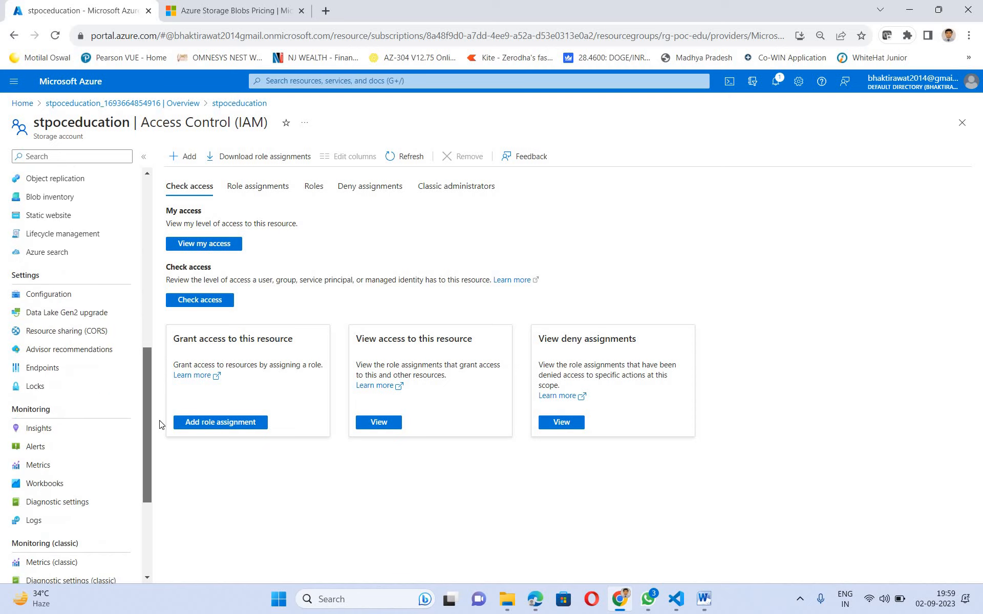
scroll(144, 302, up, 6)
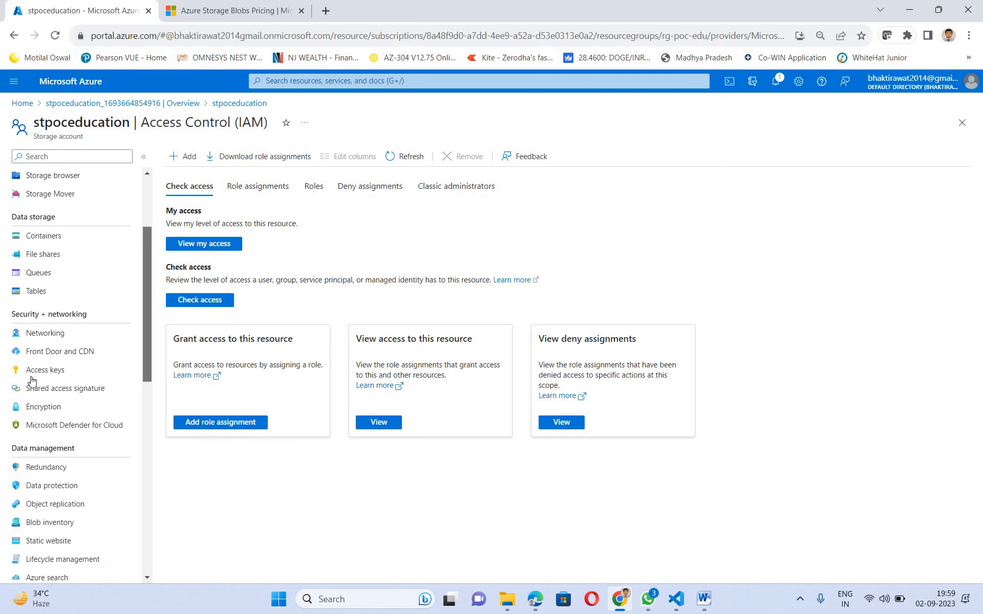
- Open stpoceducation Access keys and briefly show, then hide, key1's key and connection string
click(46, 369)
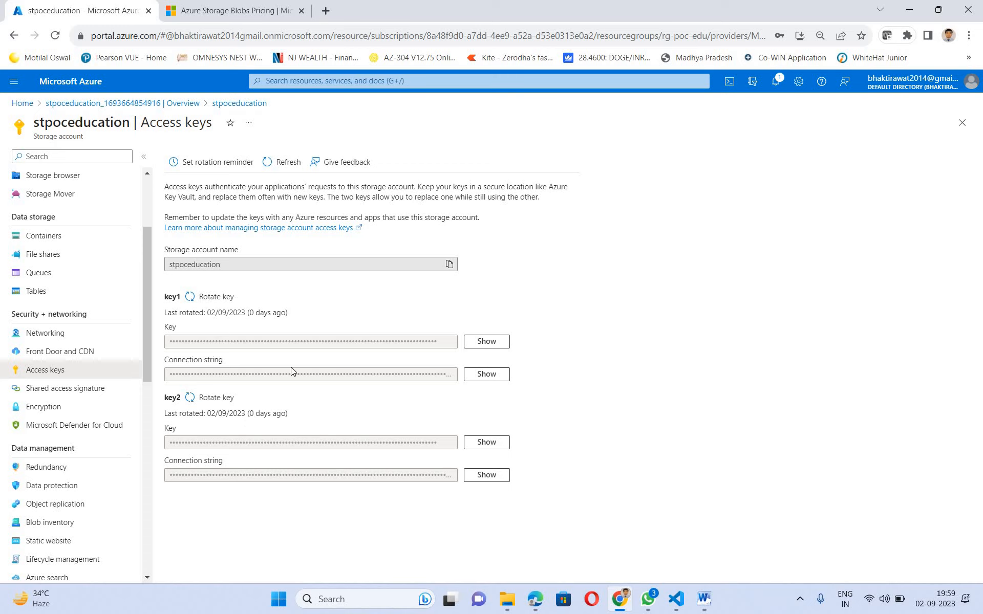
click(489, 346)
click(492, 346)
click(480, 375)
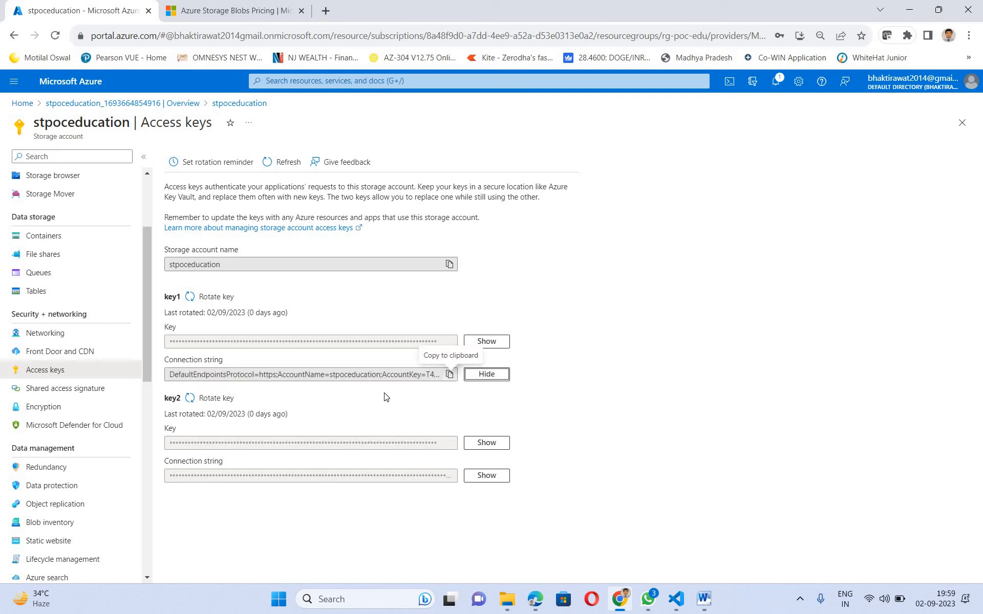
click(500, 375)
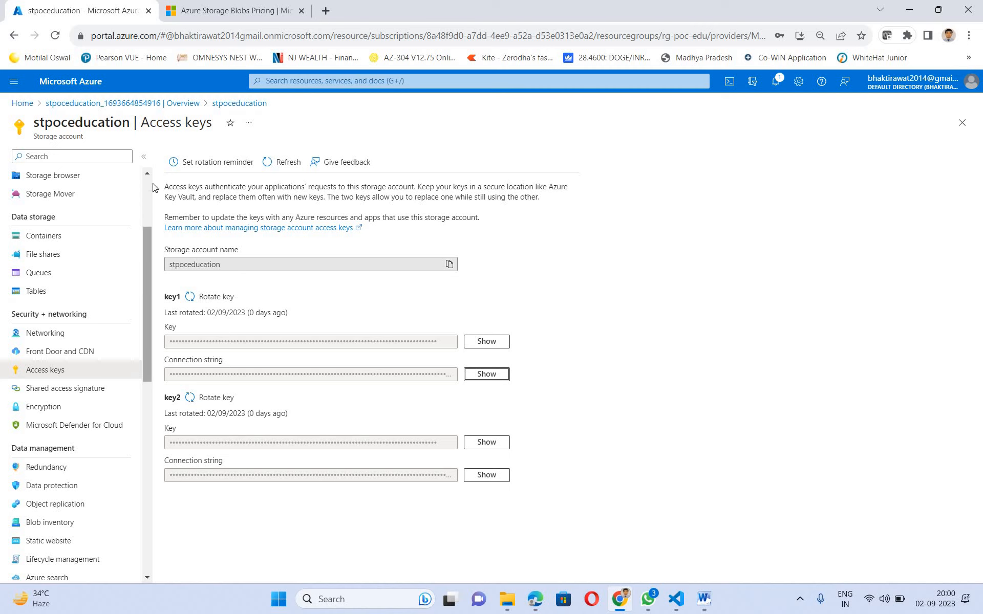
scroll(152, 197, up, 3)
scroll(160, 346, down, 10)
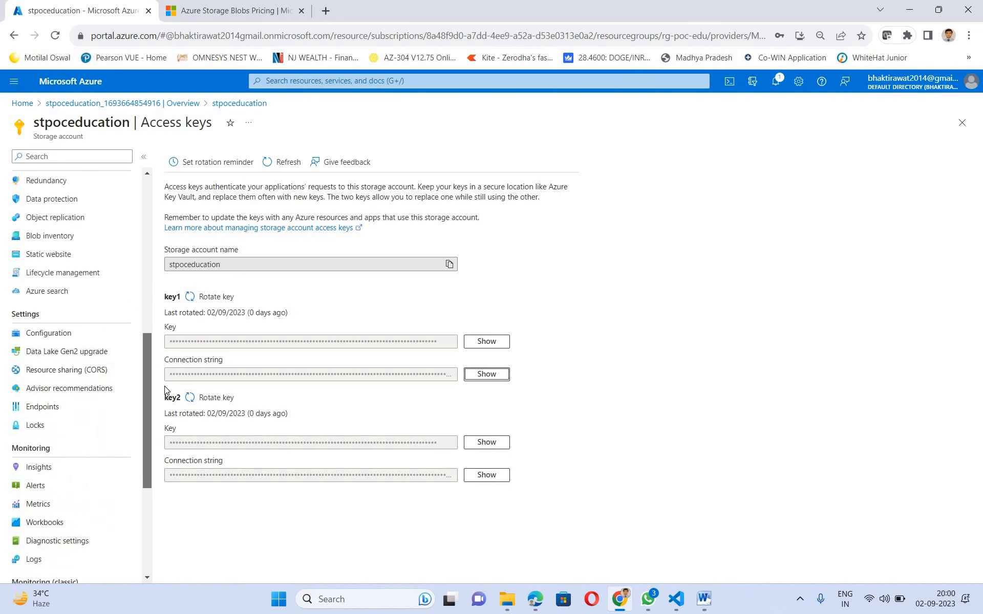
scroll(123, 148, up, 10)
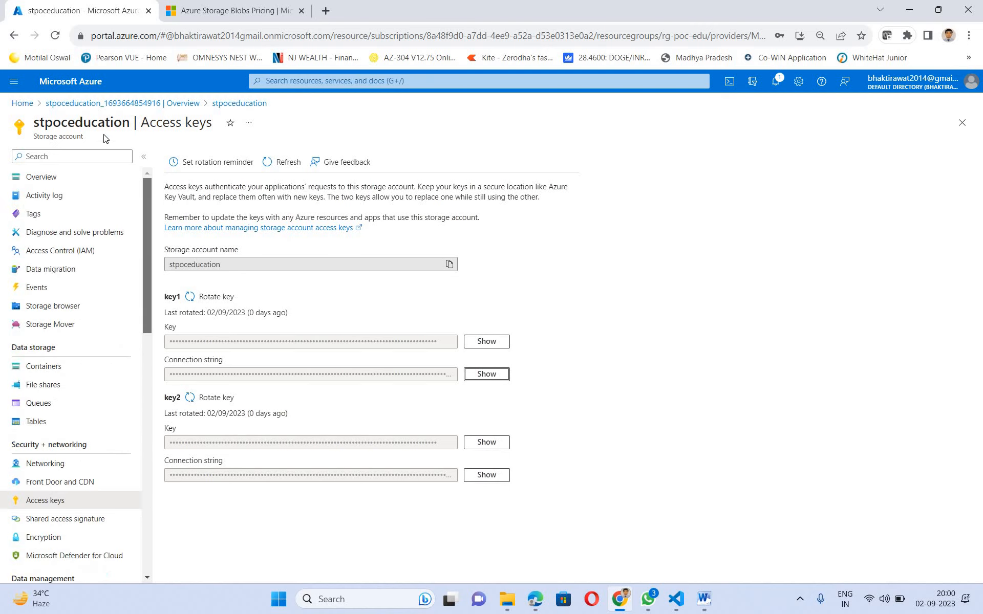
- Go back to the stpoceducation overview and open its Containers list, showing only $logs
click(73, 105)
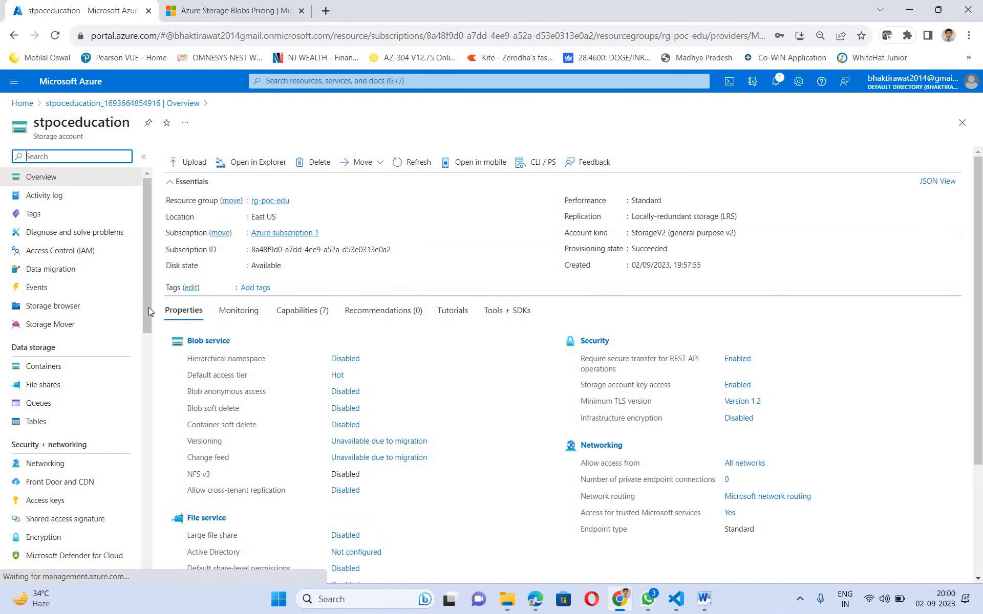
scroll(148, 307, down, 2)
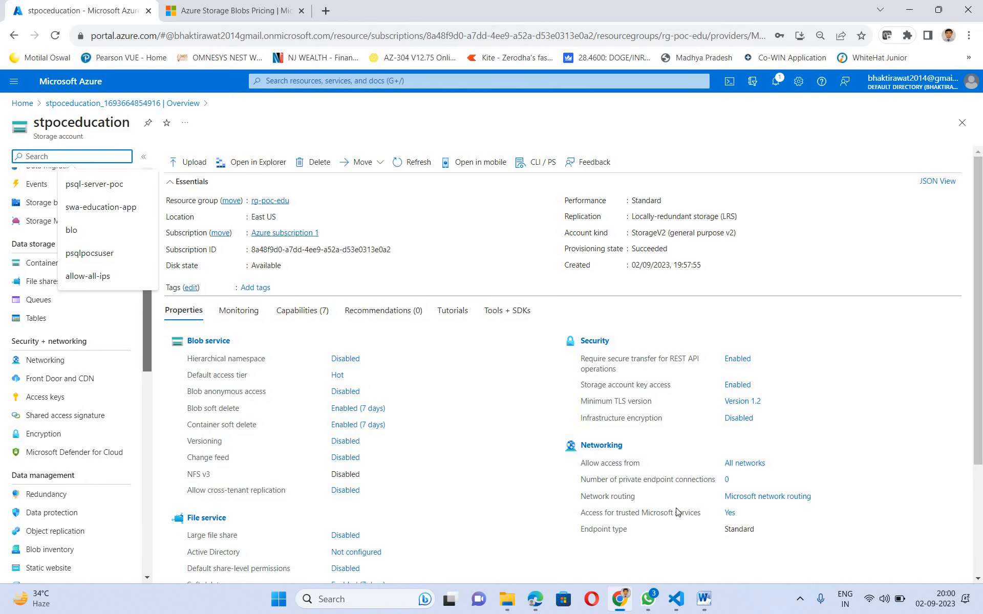
click(866, 236)
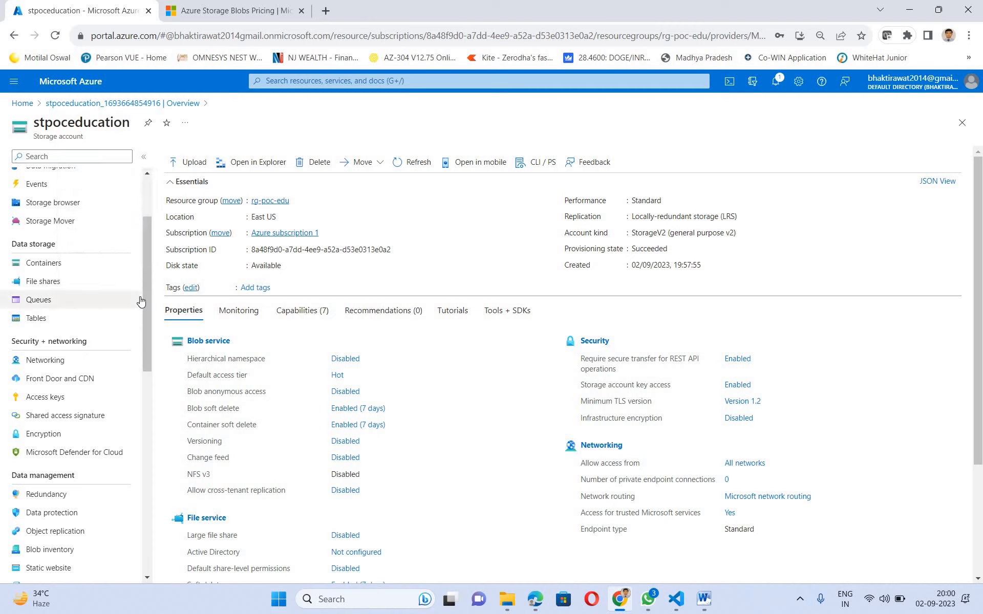
click(41, 263)
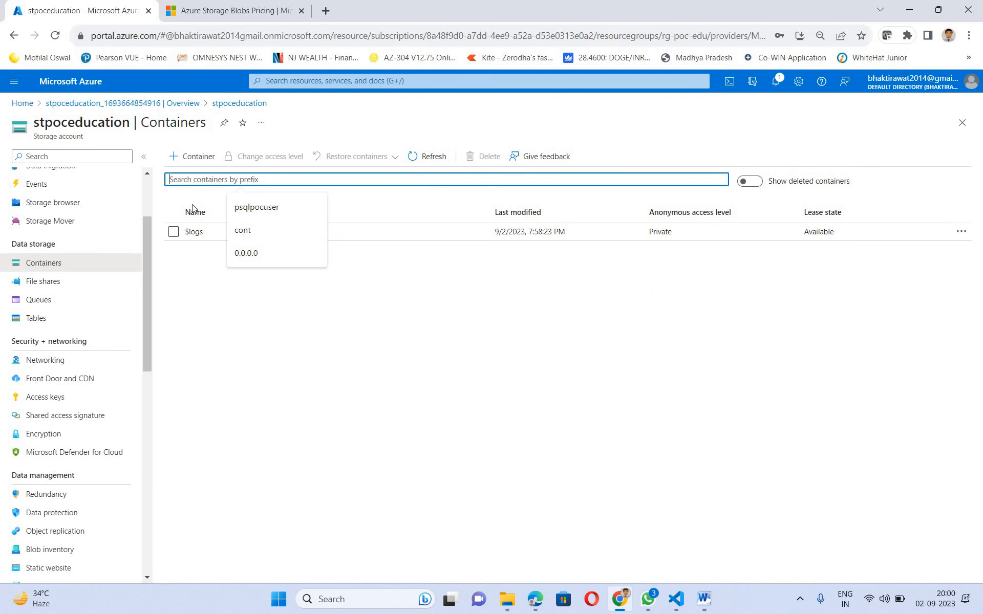
- Add a private container named ct-education and open it to see it's empty
click(190, 158)
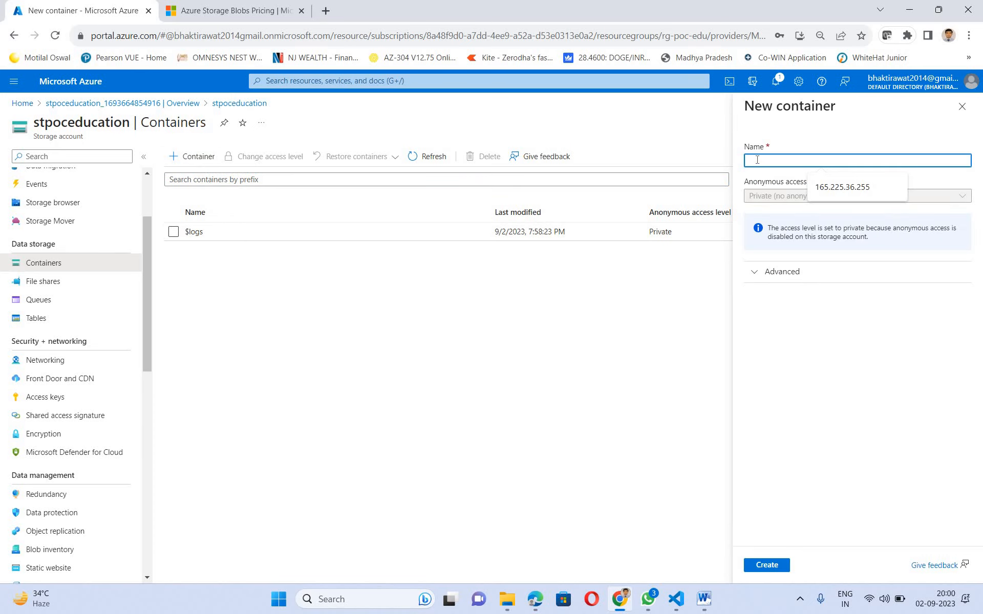
text(ct-e)
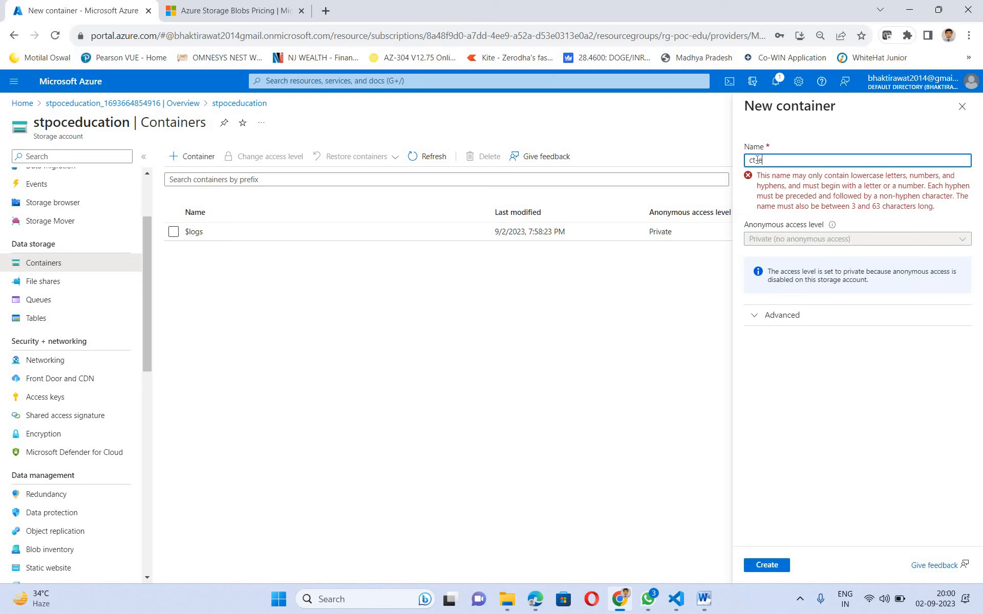
text(ducation)
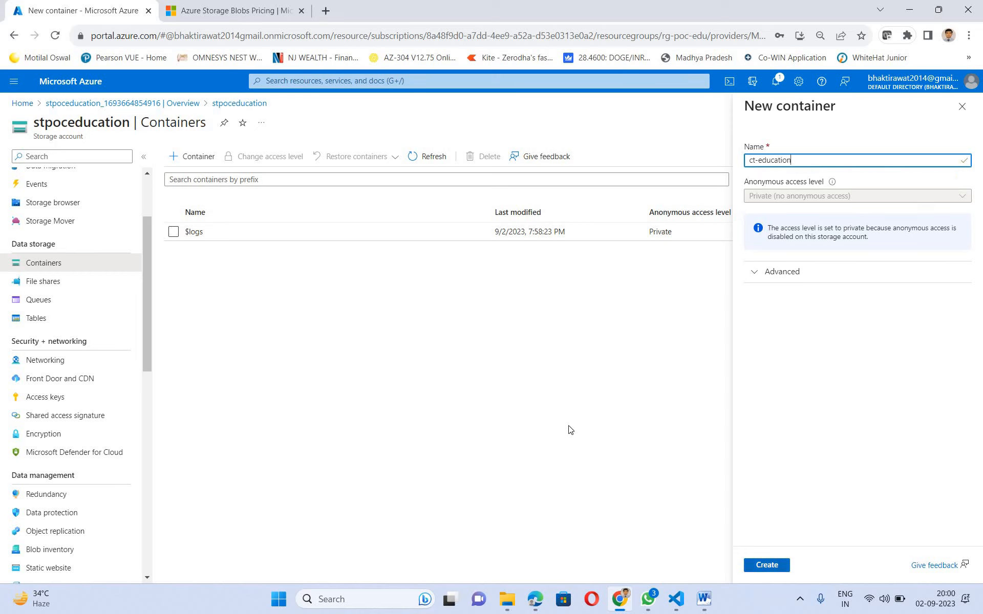
key(Return)
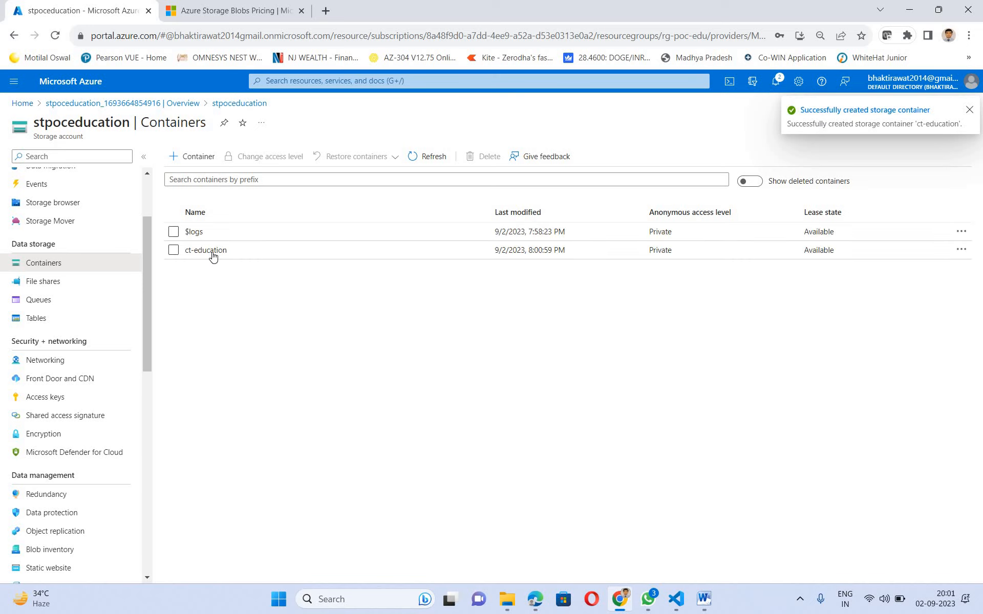
click(212, 250)
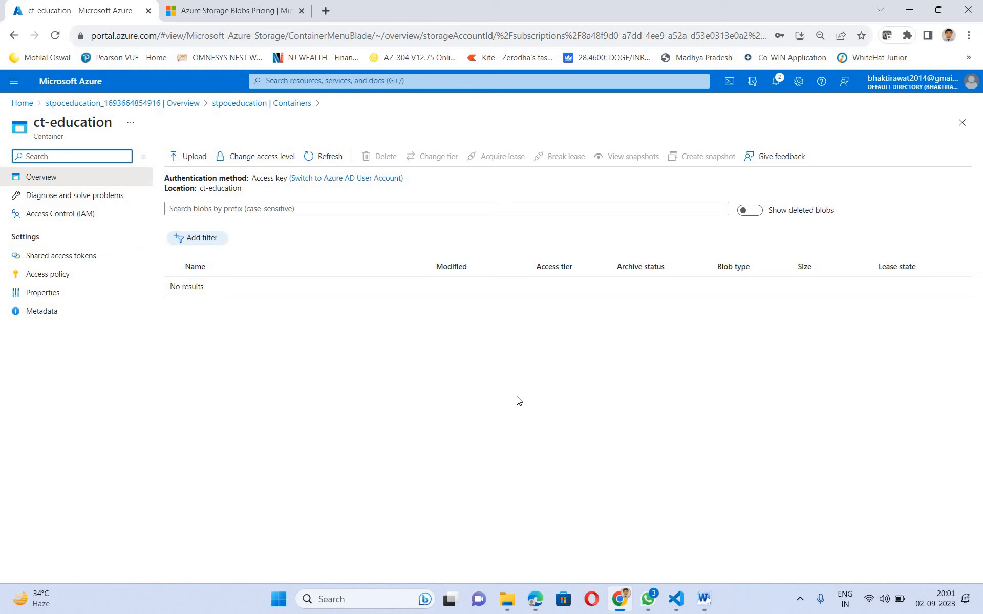
- Cancel a file upload to ct-education and return to the stpoceducation account via Go to resource
click(195, 163)
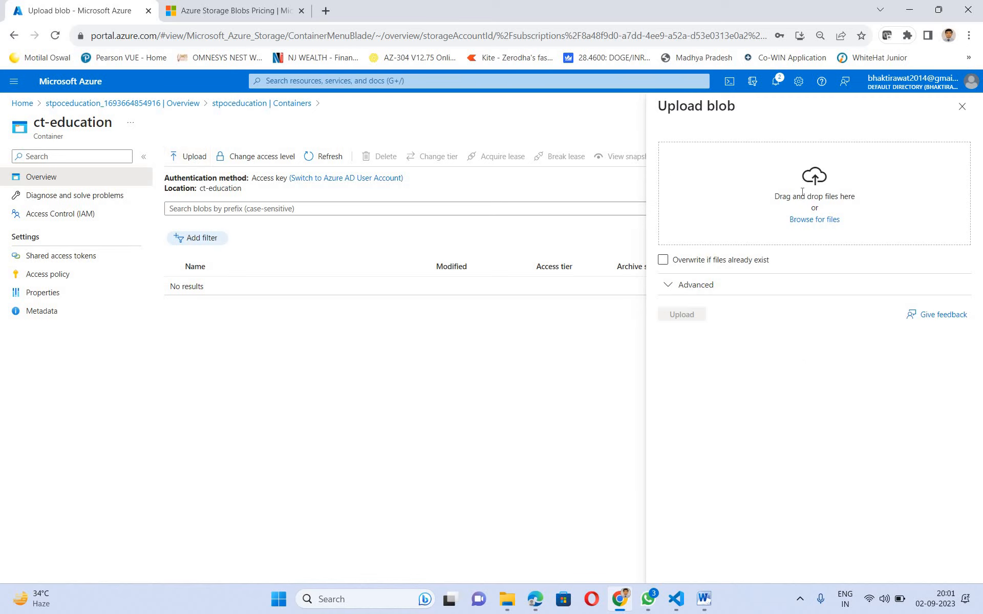
click(802, 220)
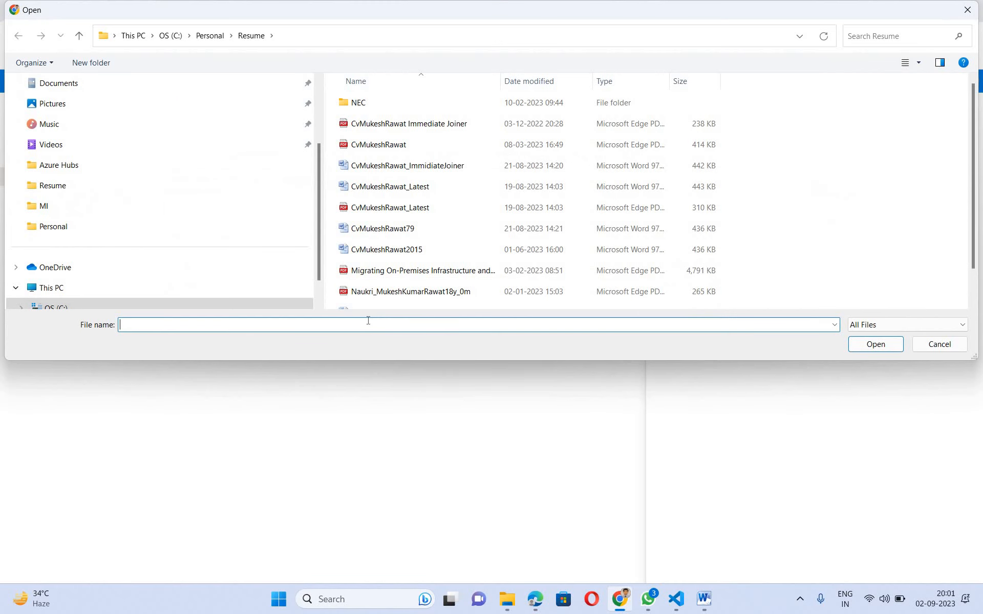
click(947, 348)
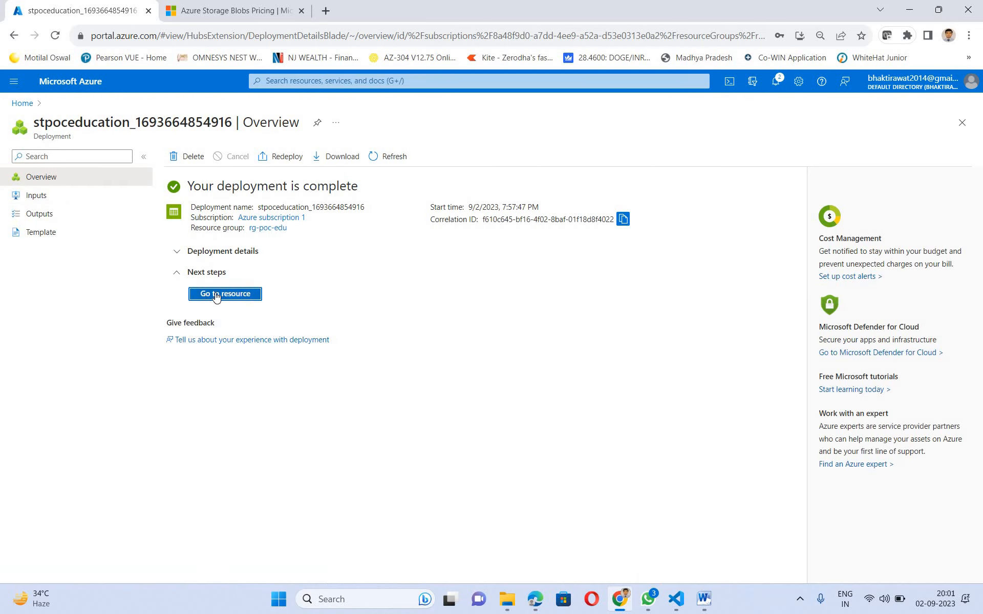
click(217, 295)
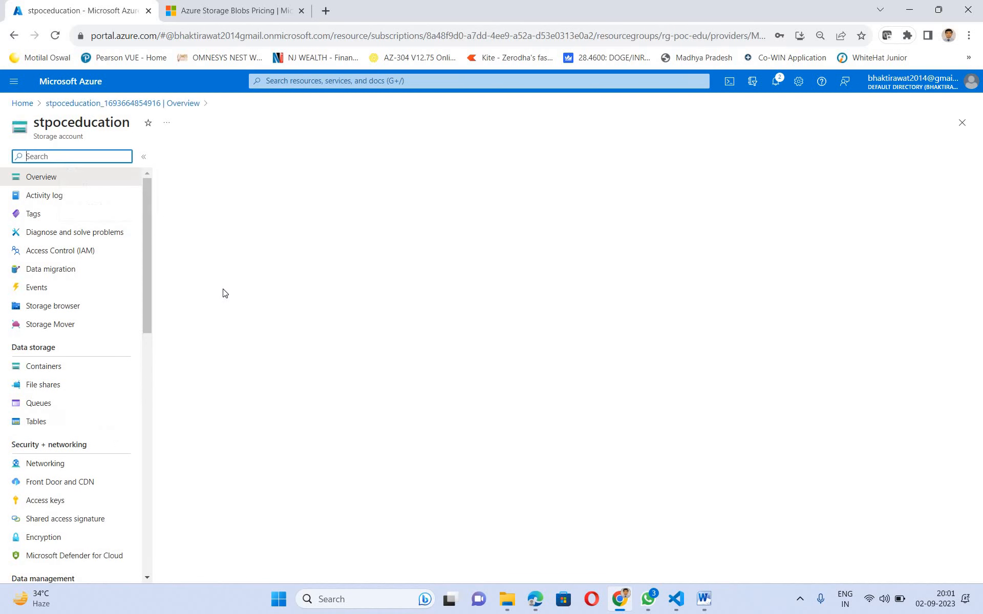